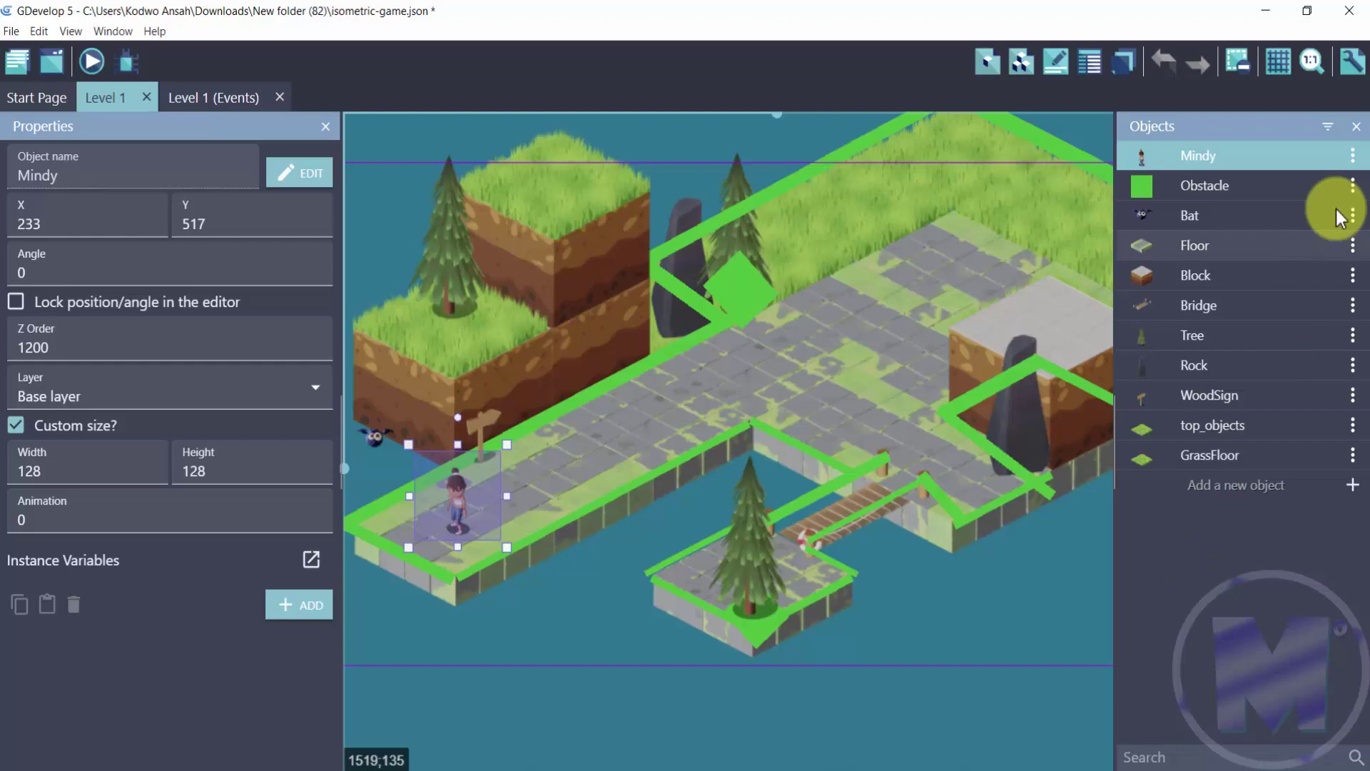
Add a Dark Night effect to Mindy in the effects editor.
{"action": "left_click", "coordinate": [1353, 156]}
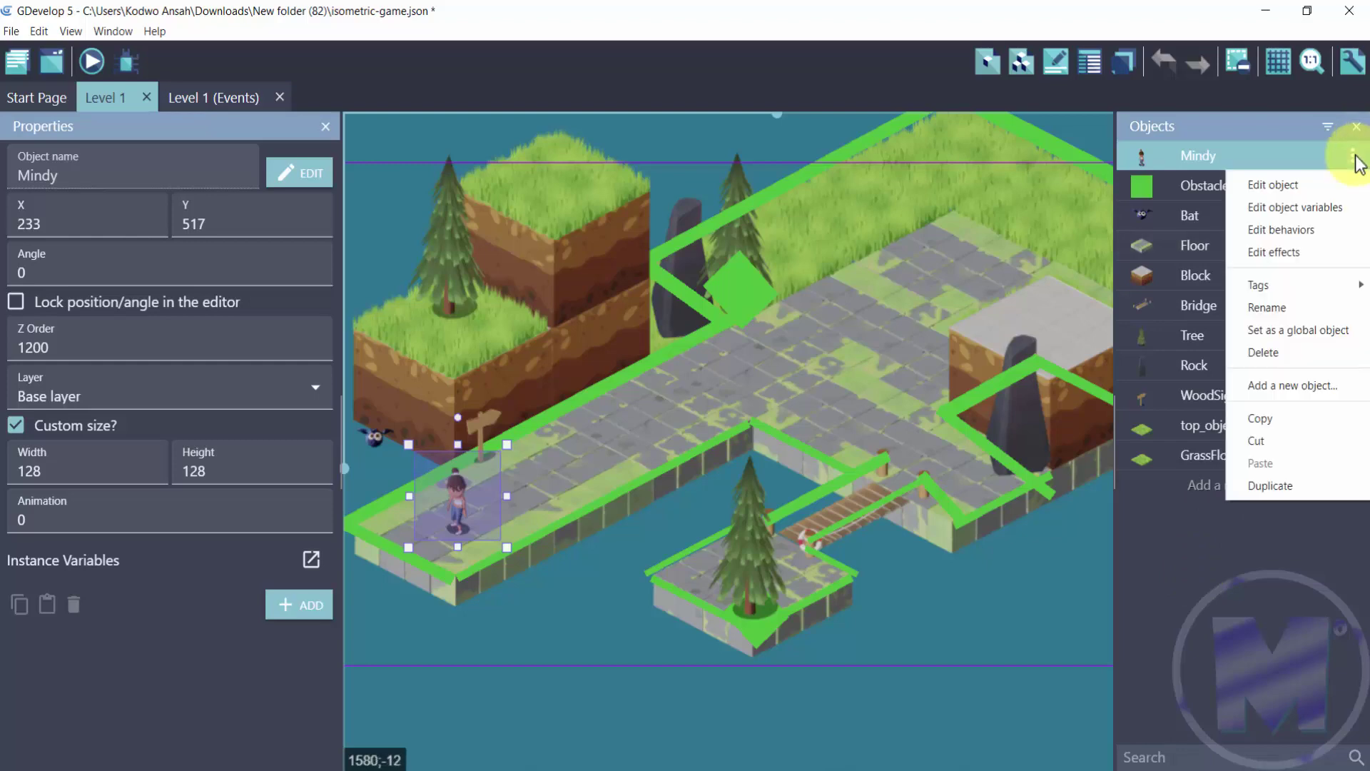
{"action": "left_click", "coordinate": [1269, 254]}
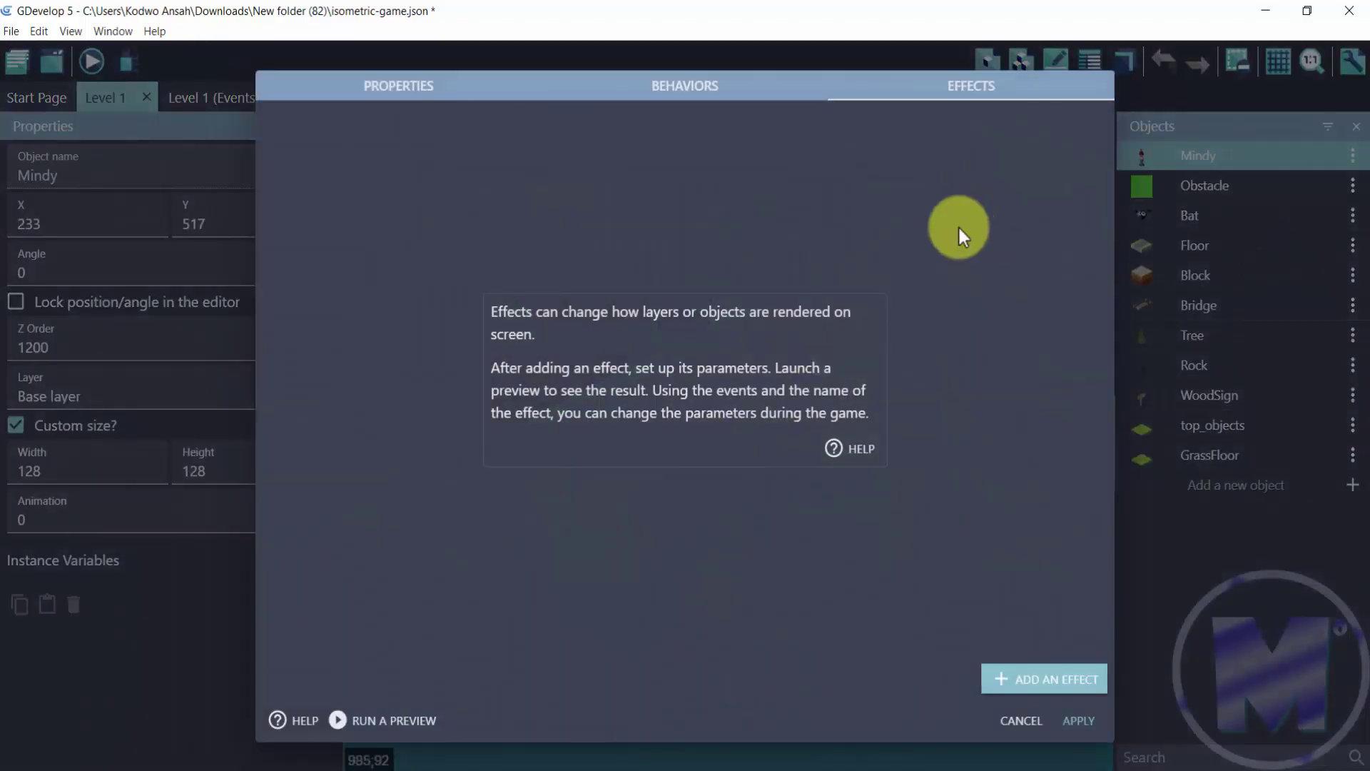
{"action": "left_click", "coordinate": [1035, 679]}
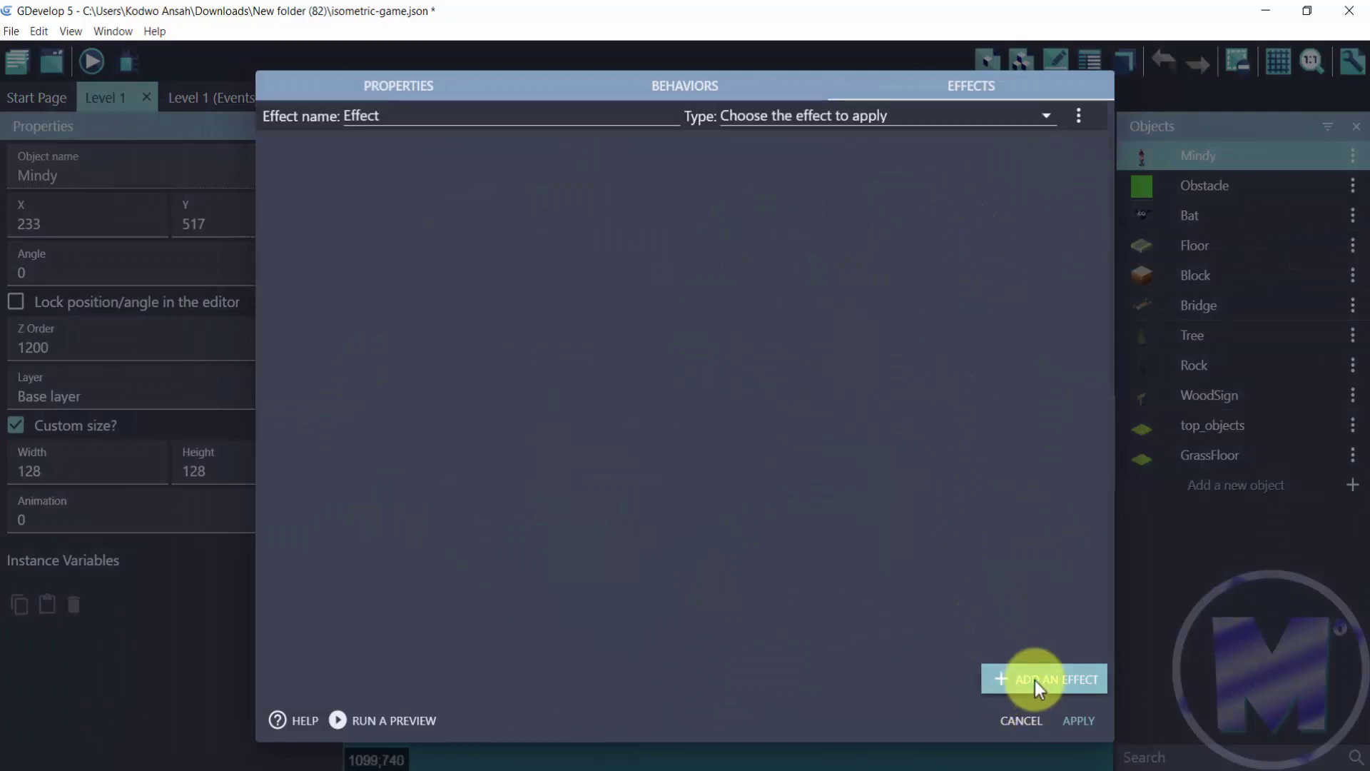
{"action": "left_click", "coordinate": [1044, 119]}
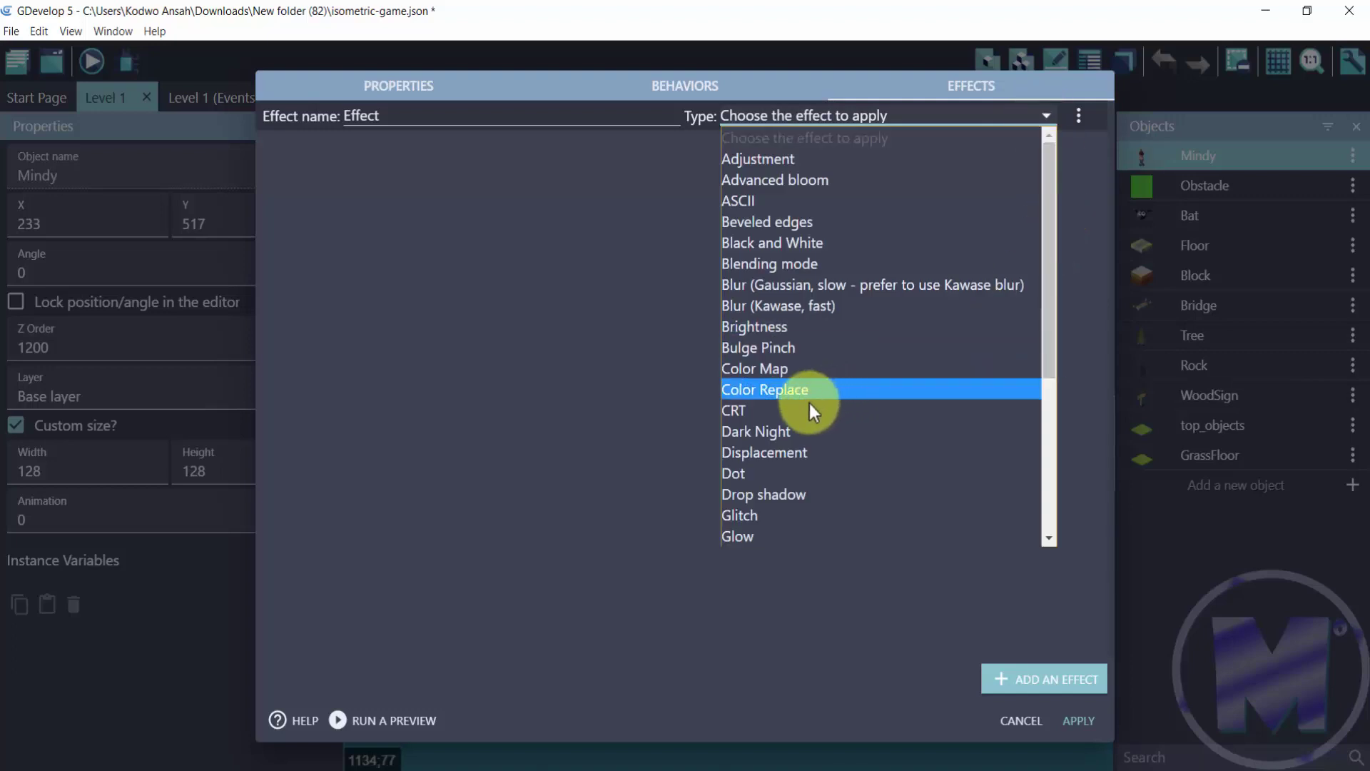
{"action": "left_click", "coordinate": [779, 430]}
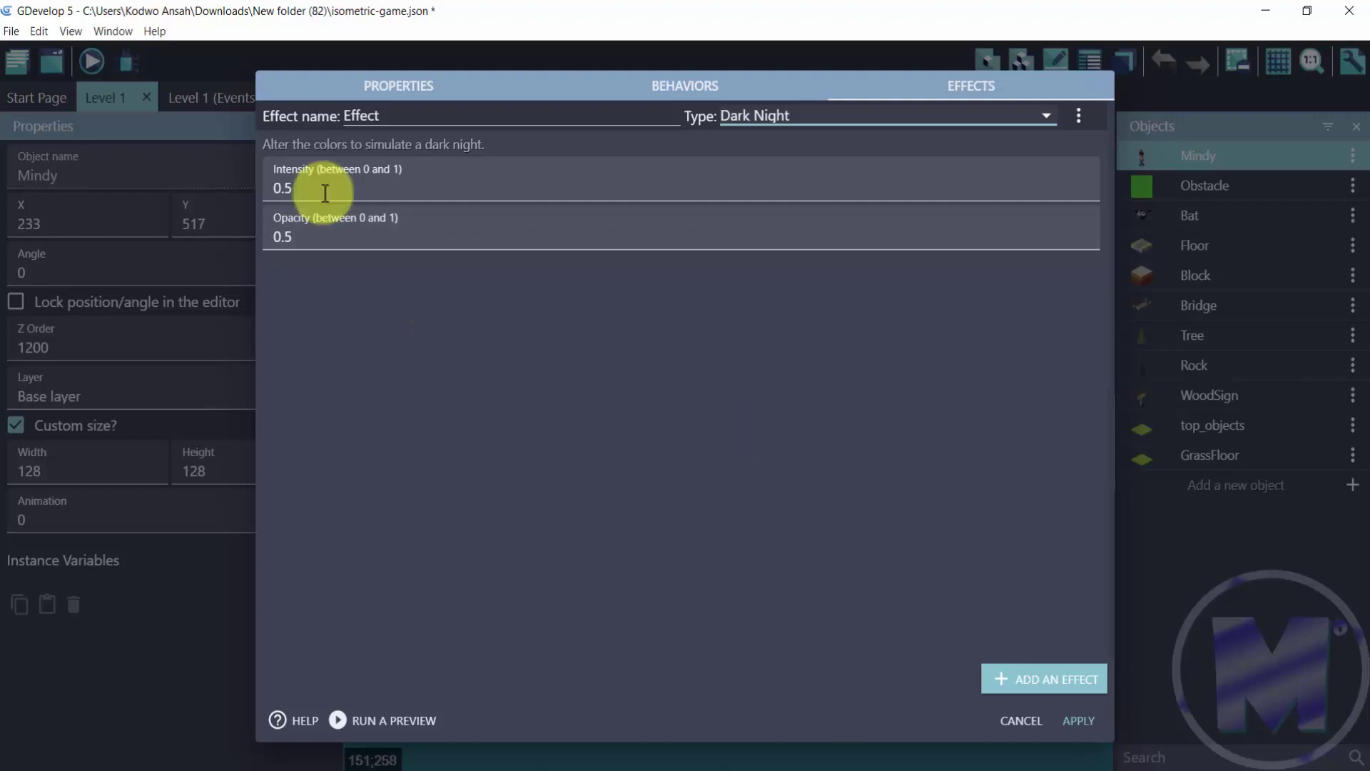
Rename the effect to 'This is dark' and apply the changes.
{"action": "double_click", "coordinate": [368, 116]}
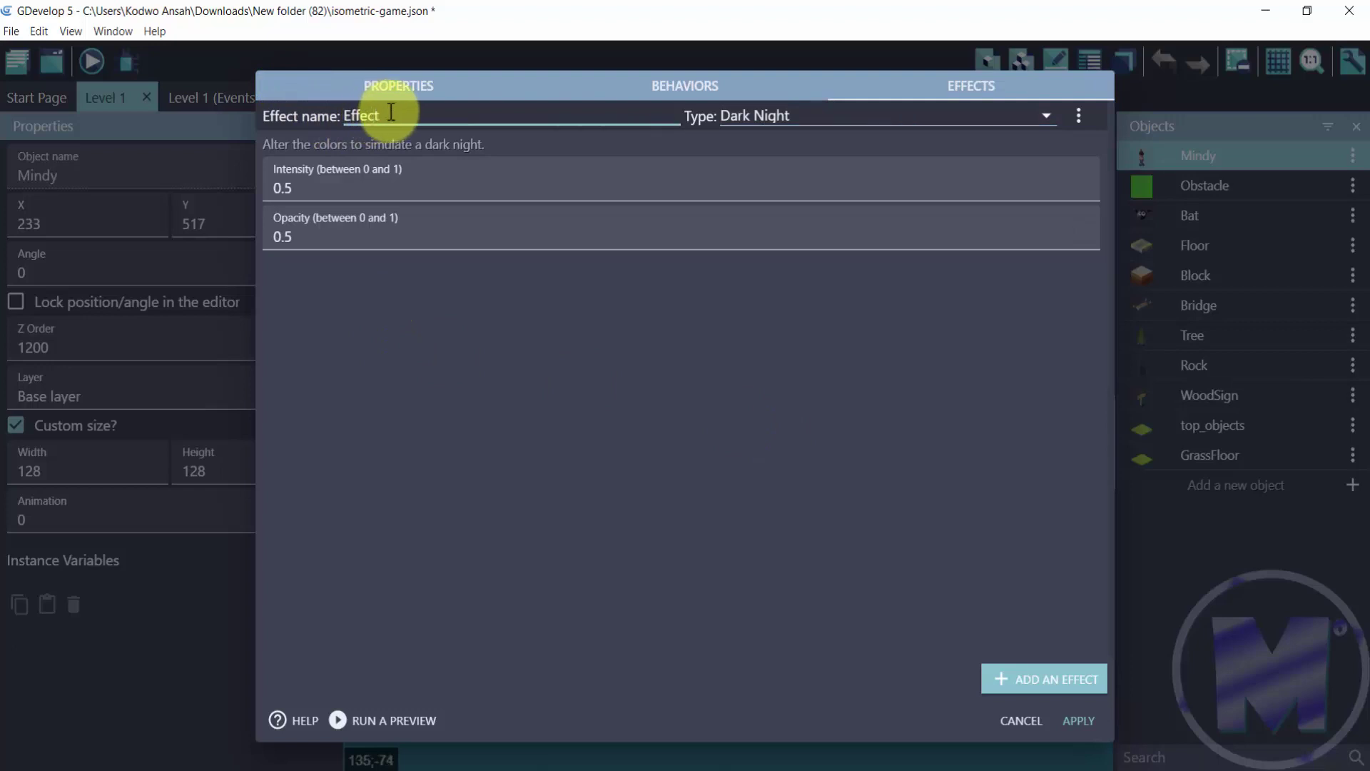
{"action": "type", "text": "This"}
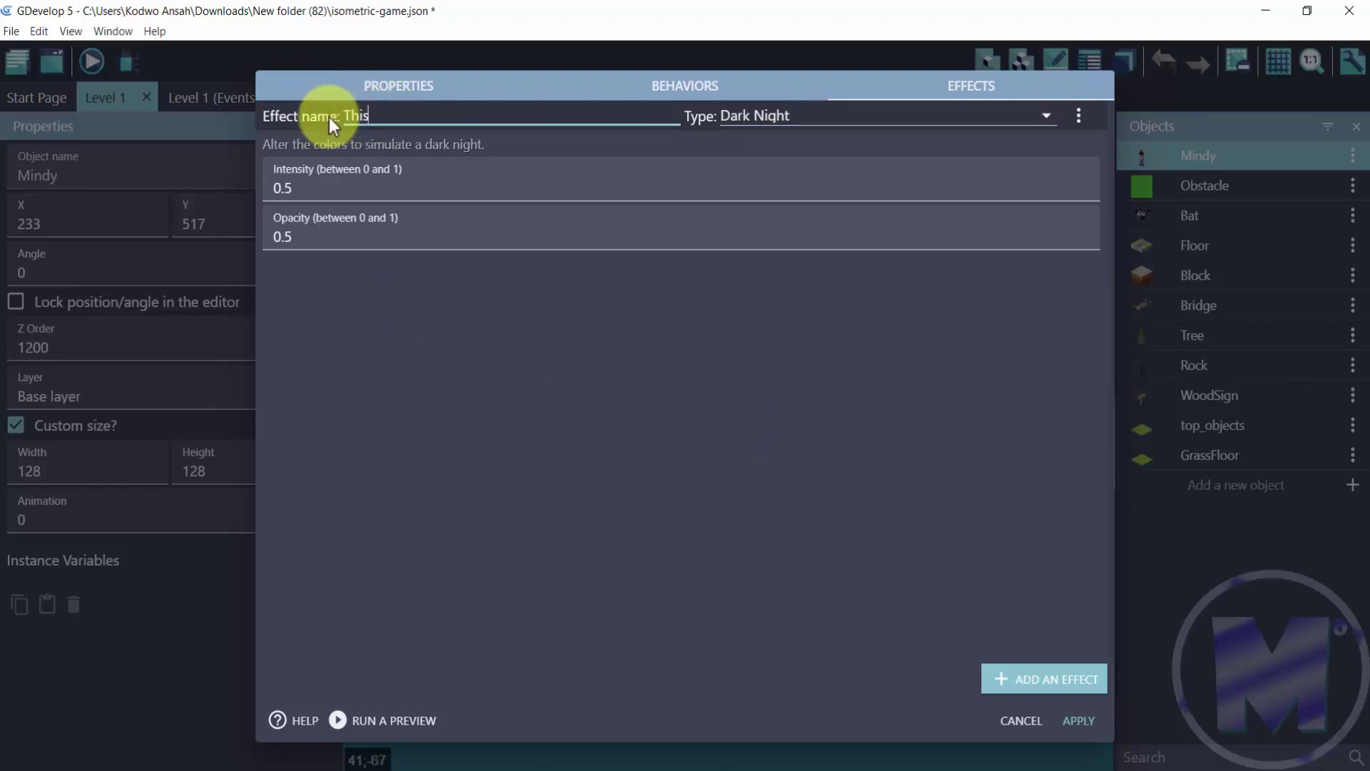
{"action": "type", "text": " is dark"}
{"action": "left_click", "coordinate": [1061, 720]}
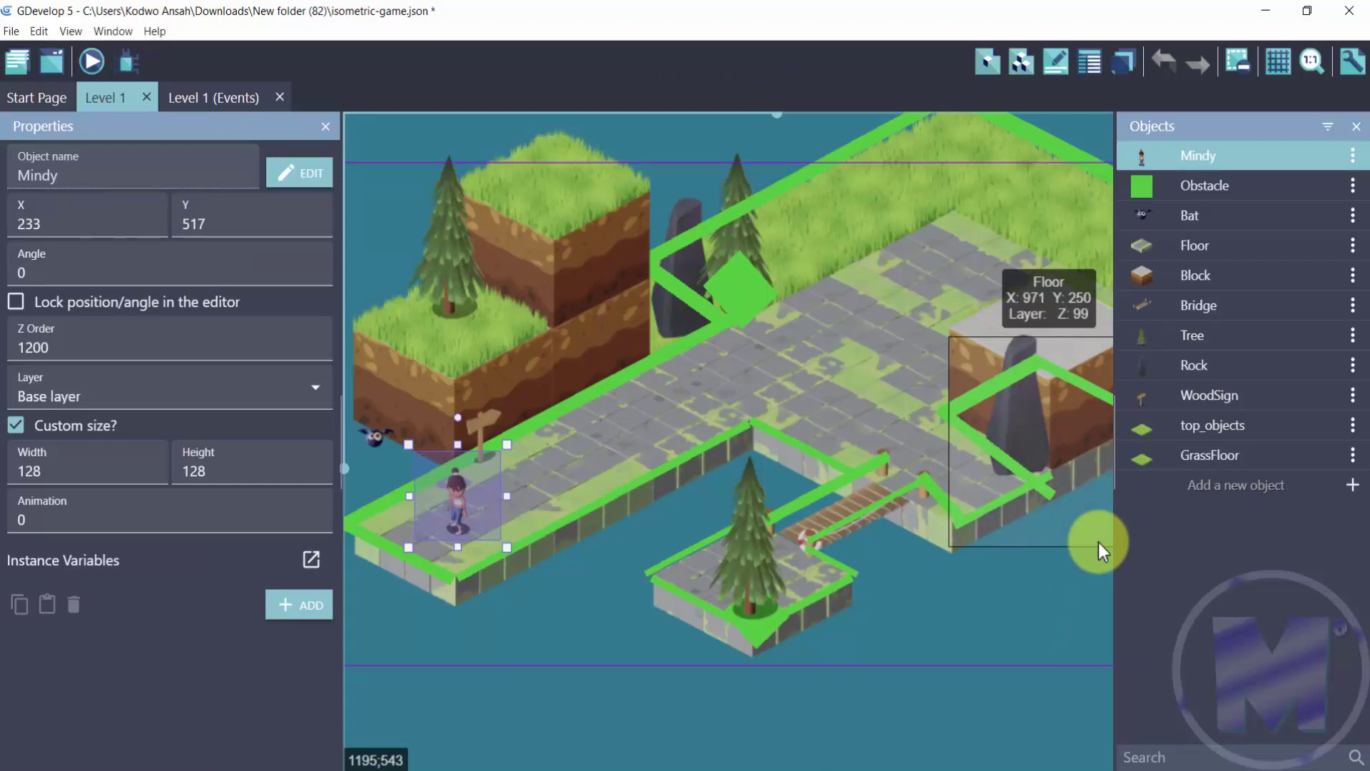
Insert two new empty events in the Level 1 events sheet.
{"action": "left_click", "coordinate": [223, 100]}
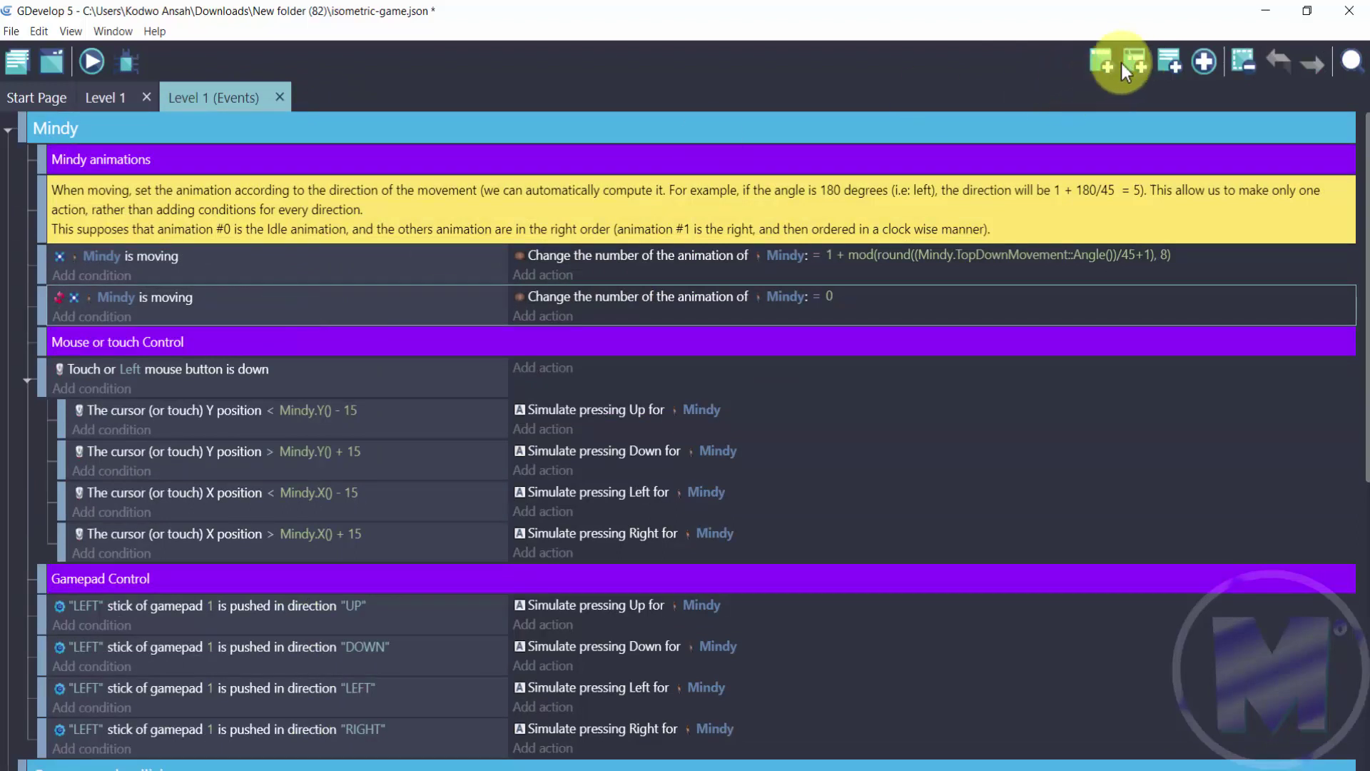
{"action": "left_click", "coordinate": [1099, 62]}
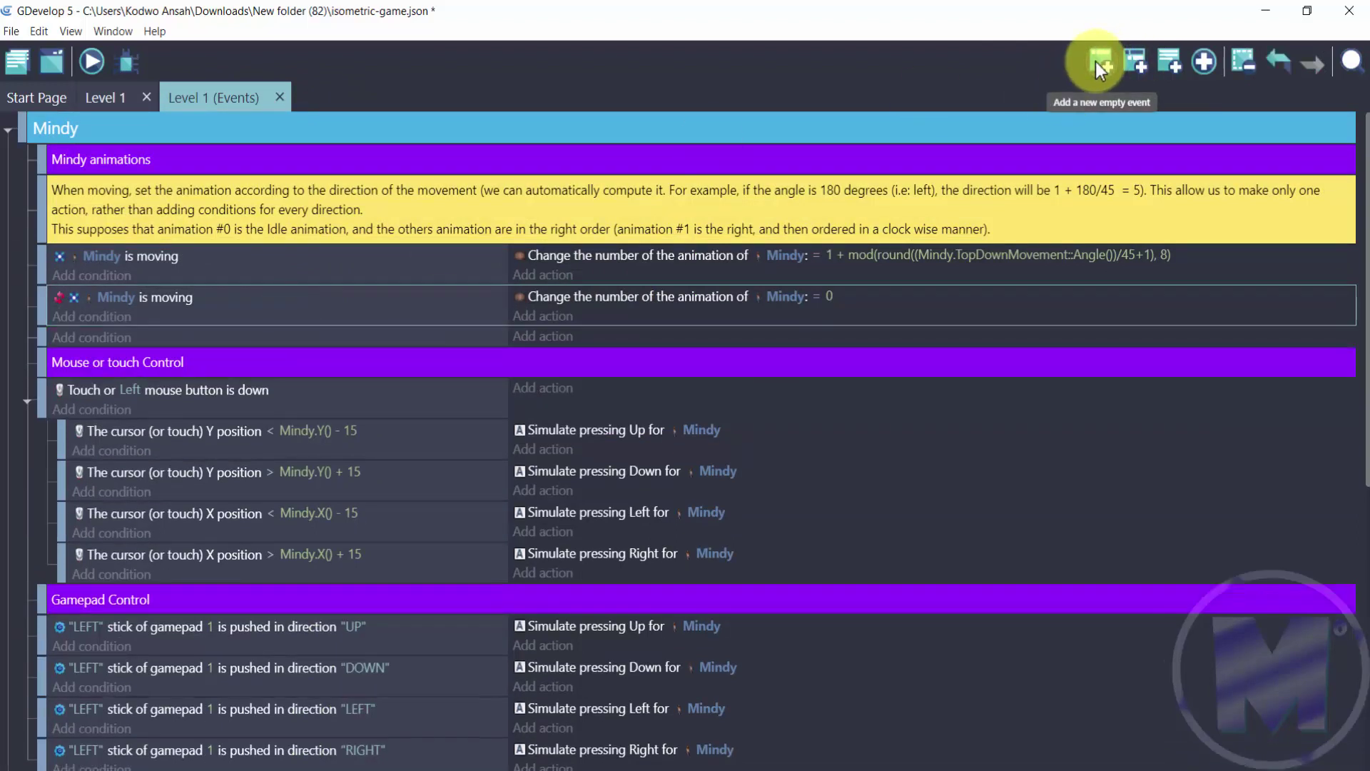
{"action": "left_click", "coordinate": [1097, 62]}
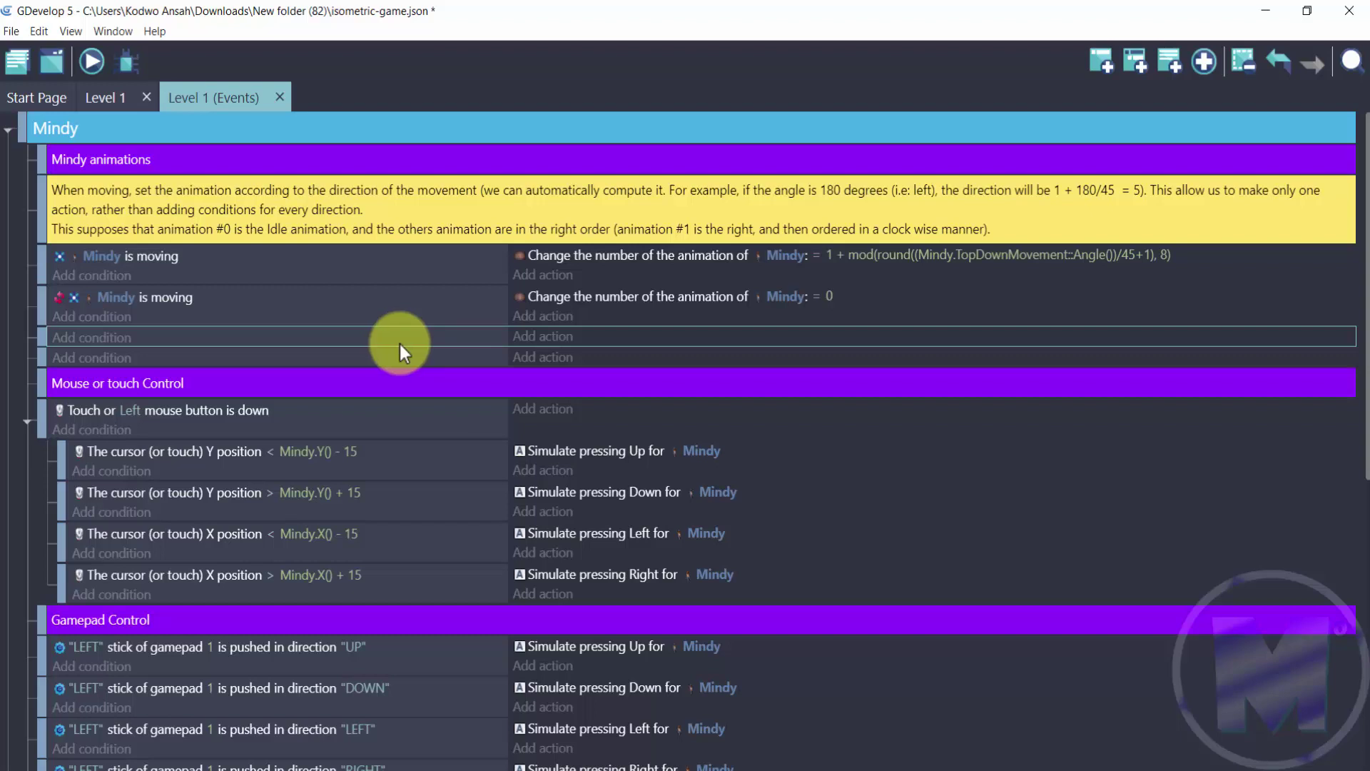
Add an 'Enable an object effect' action for Mindy's 'This is dark' effect, leaving Enable at No.
{"action": "left_click", "coordinate": [526, 336]}
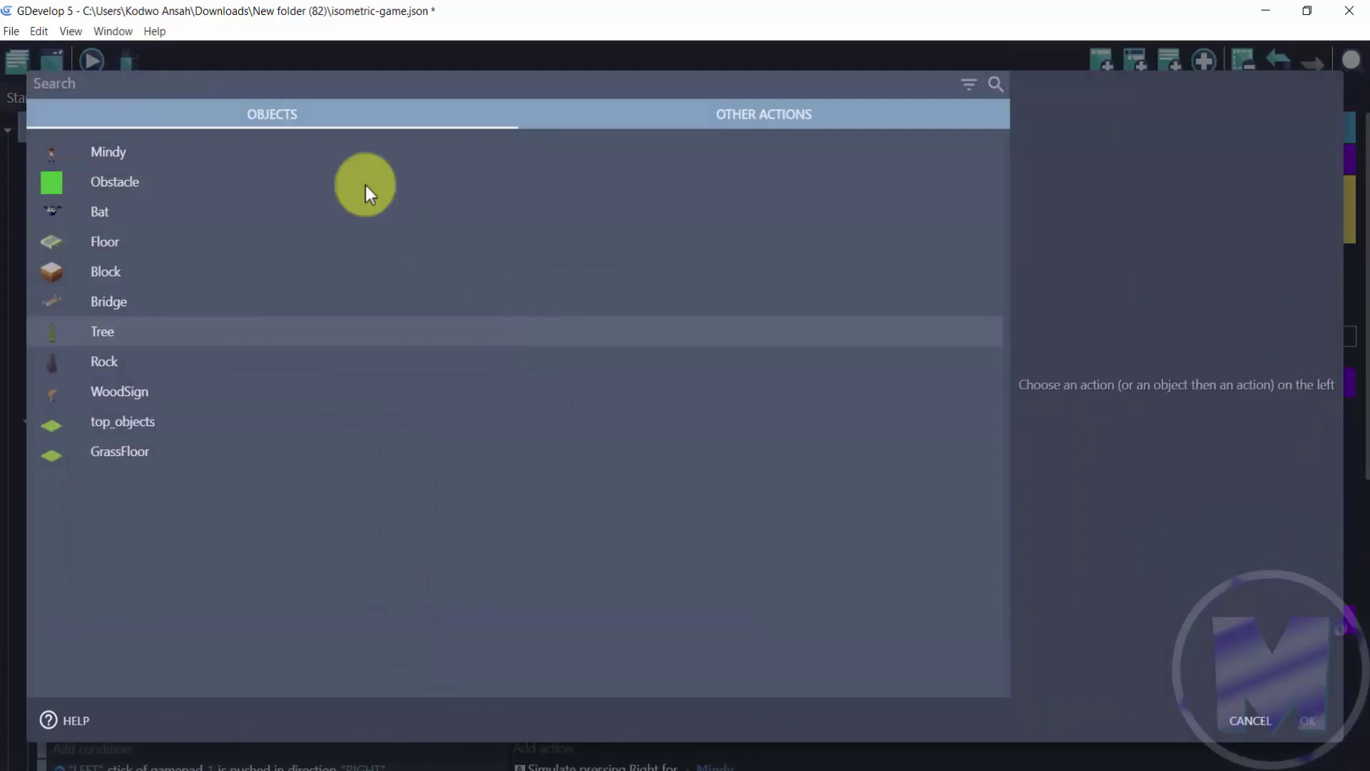
{"action": "type", "text": "effects"}
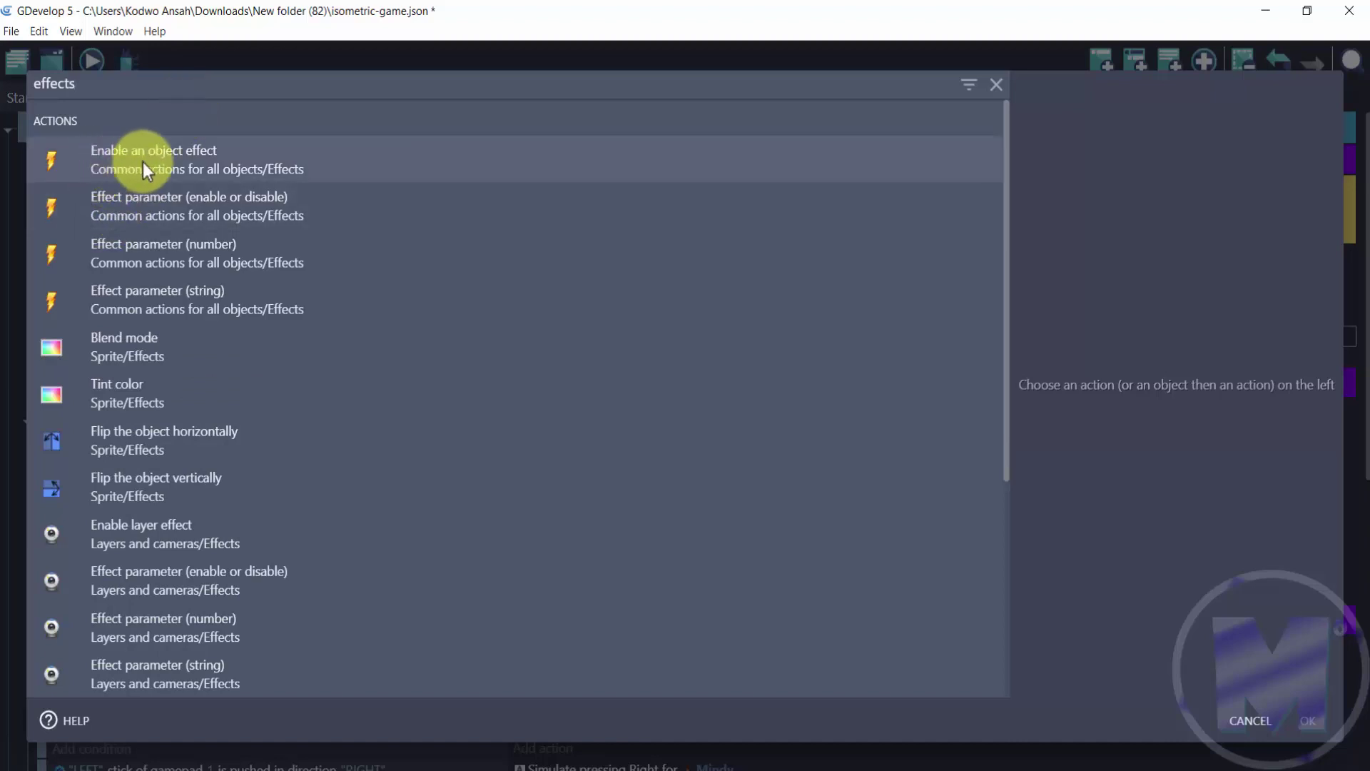
{"action": "left_click", "coordinate": [178, 162]}
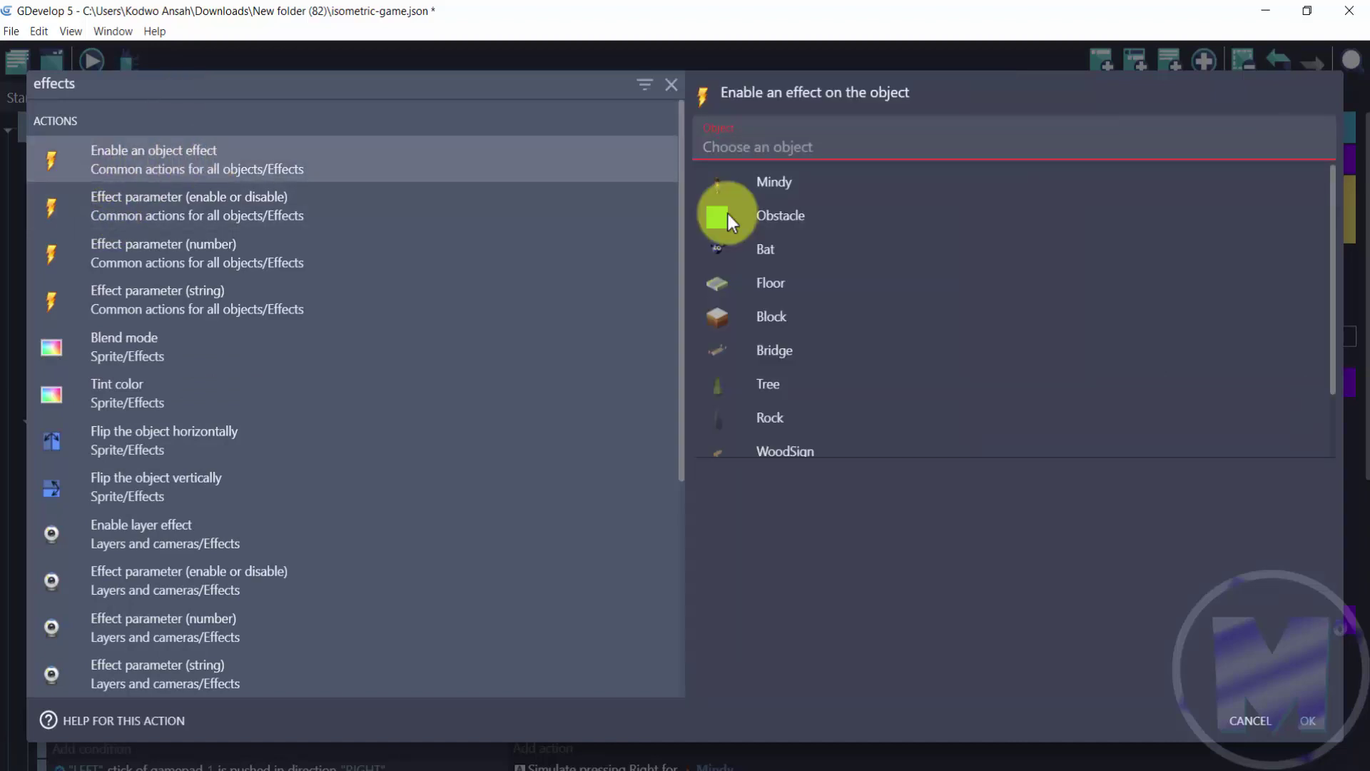
{"action": "left_click", "coordinate": [785, 192]}
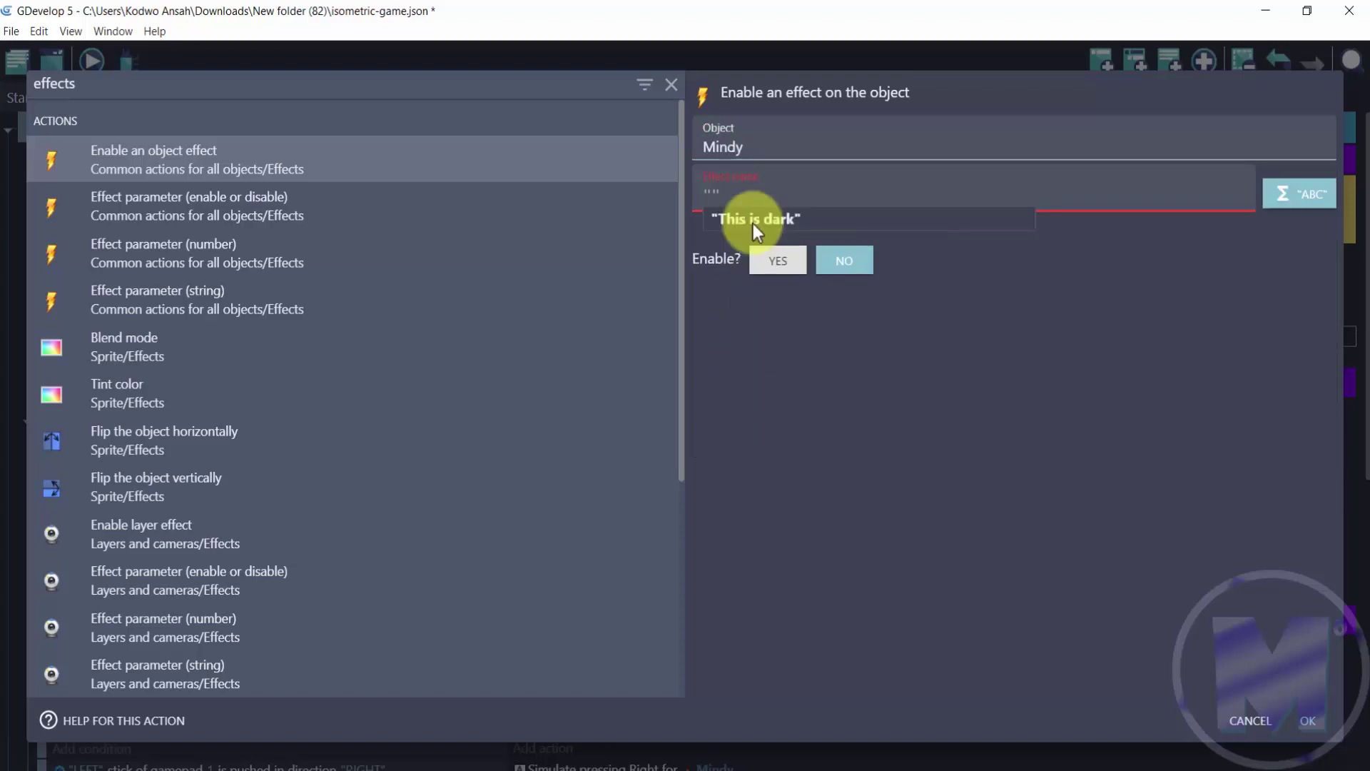
{"action": "left_click", "coordinate": [756, 222]}
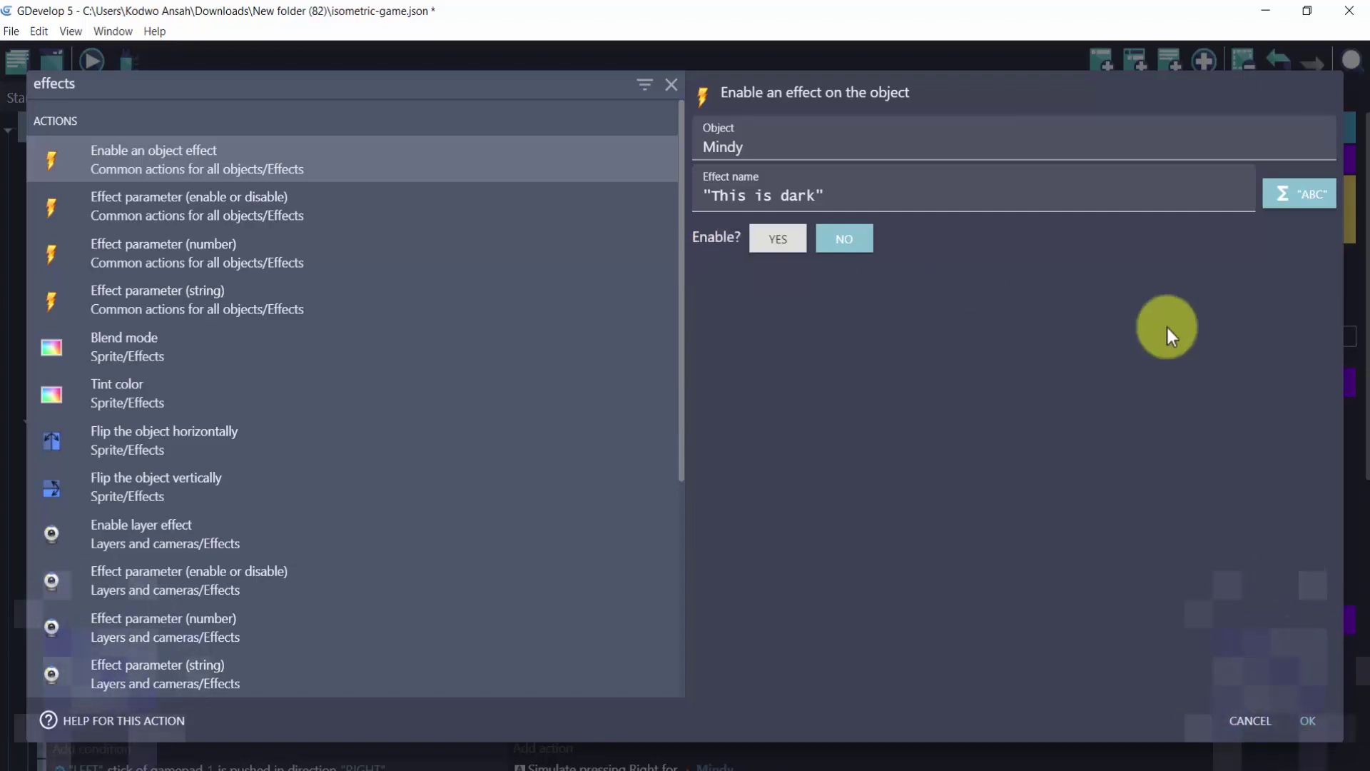
Confirm the effect-disabling action and copy it.
{"action": "left_click", "coordinate": [1302, 718]}
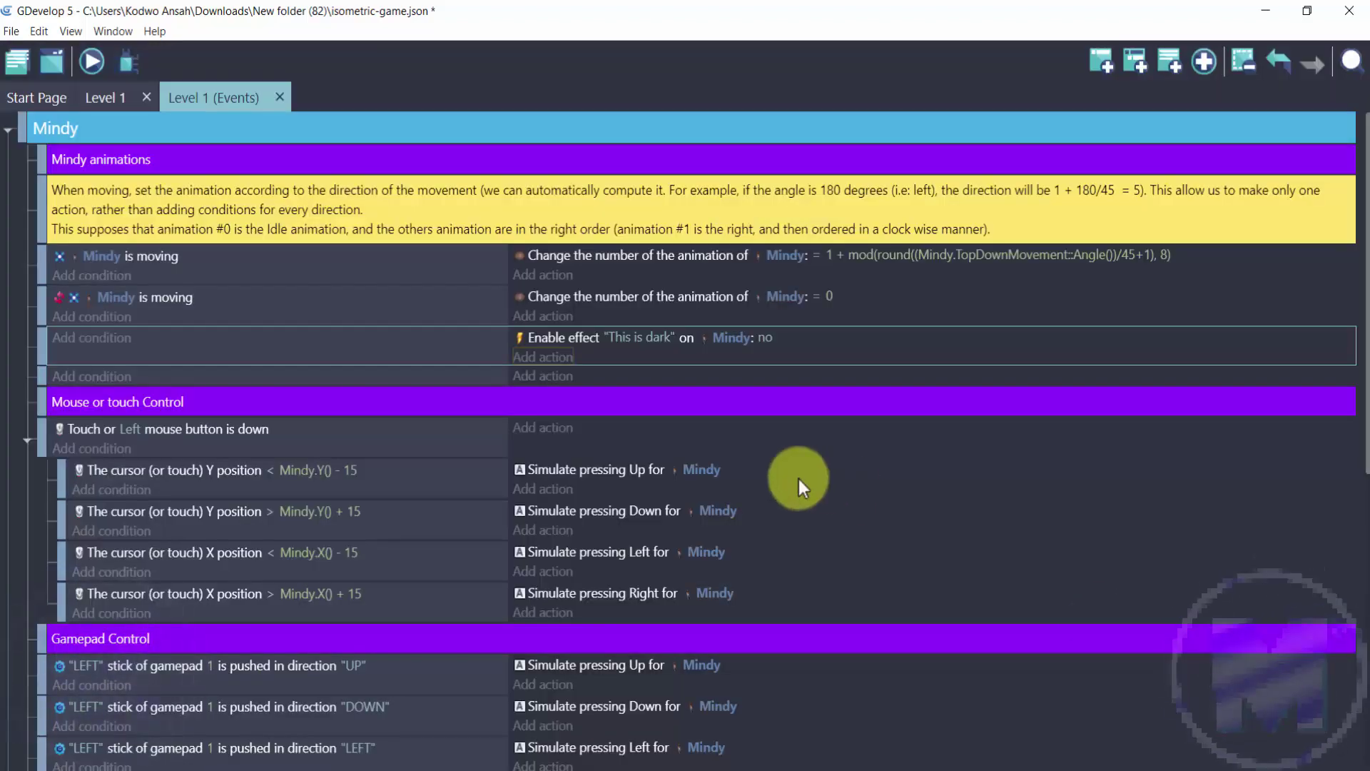
{"action": "right_click", "coordinate": [796, 335]}
{"action": "left_click", "coordinate": [804, 340]}
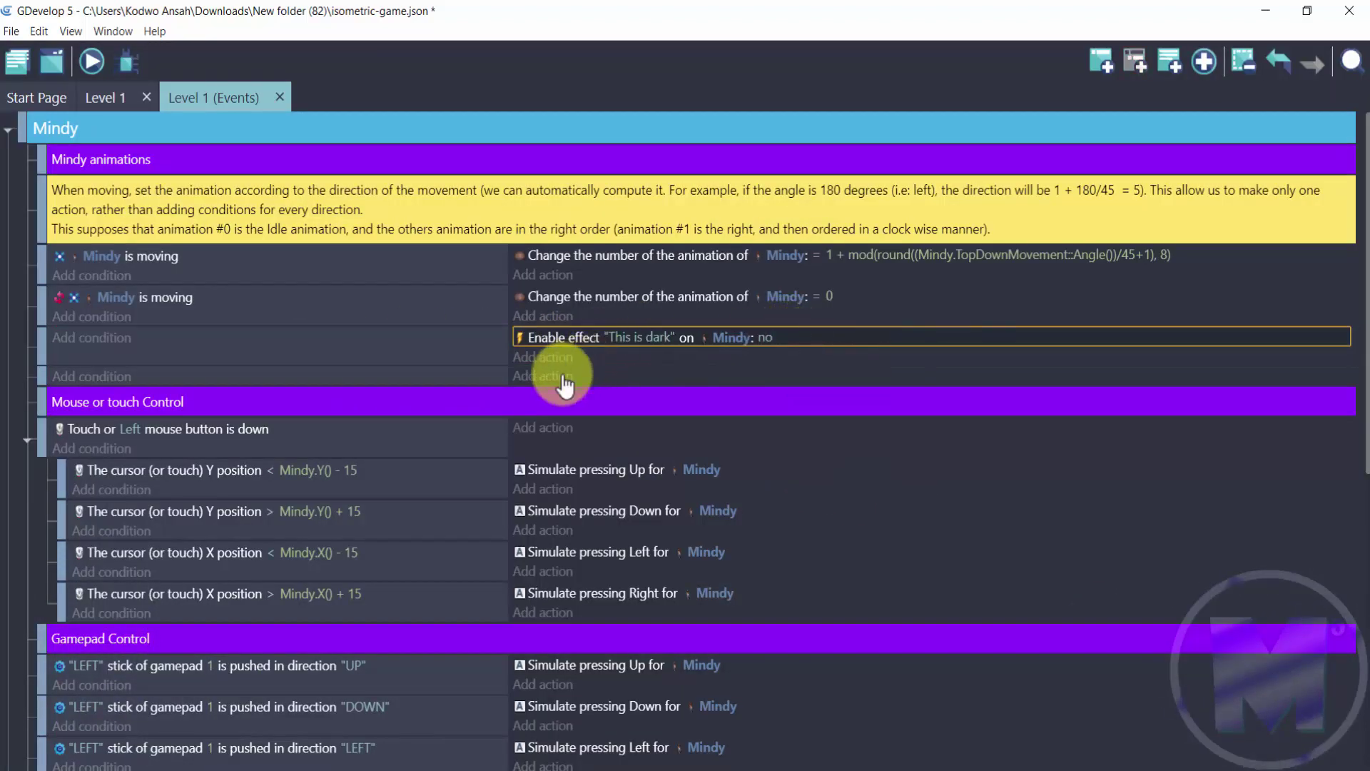
Paste the action into the second event and set its Enable option to Yes.
{"action": "left_click", "coordinate": [601, 376]}
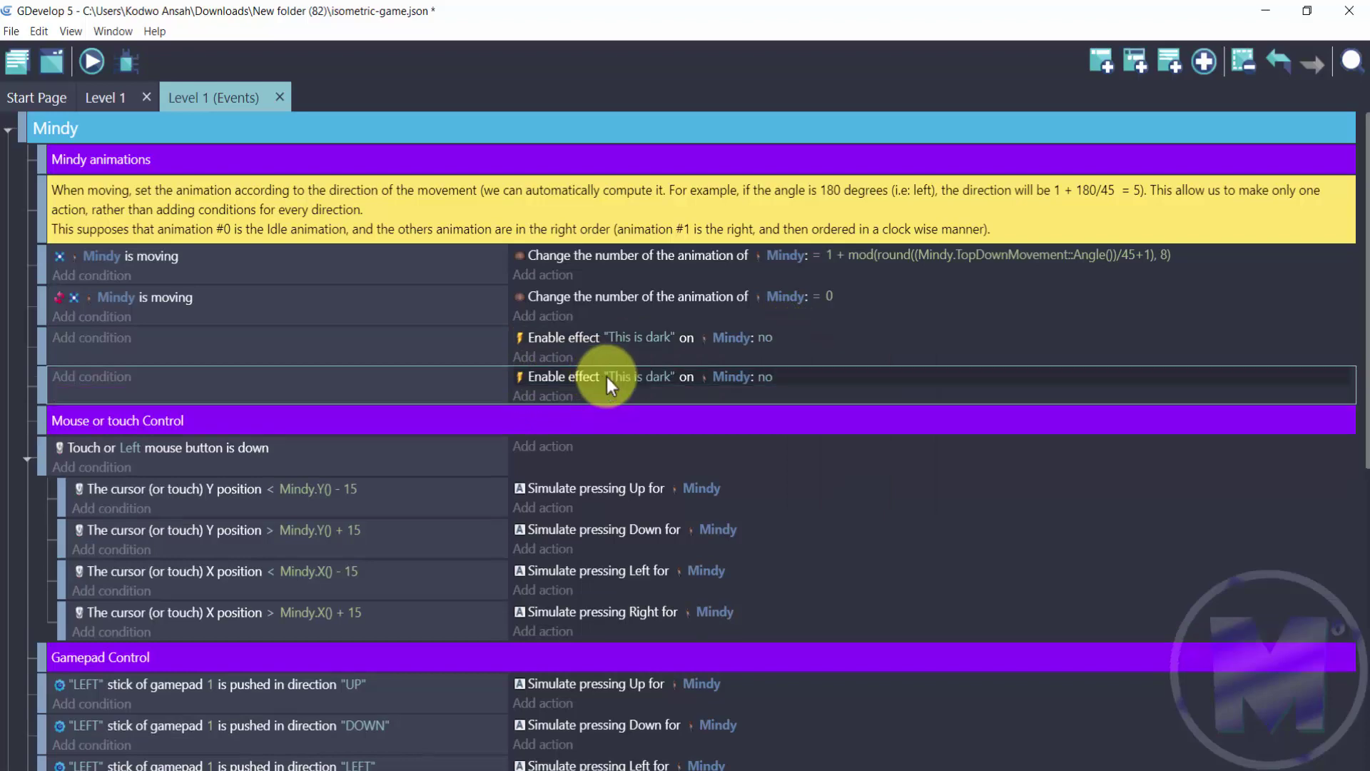
{"action": "double_click", "coordinate": [817, 390]}
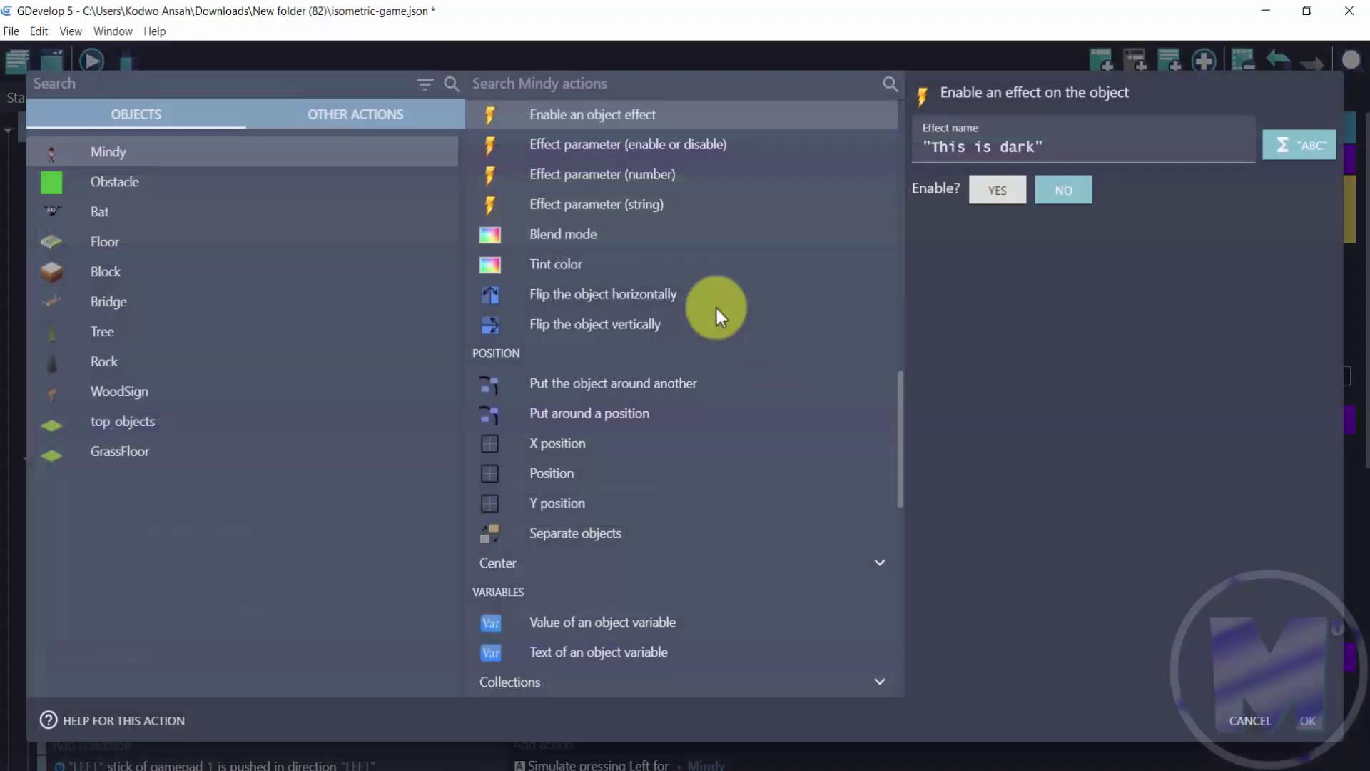
{"action": "left_click", "coordinate": [1050, 204]}
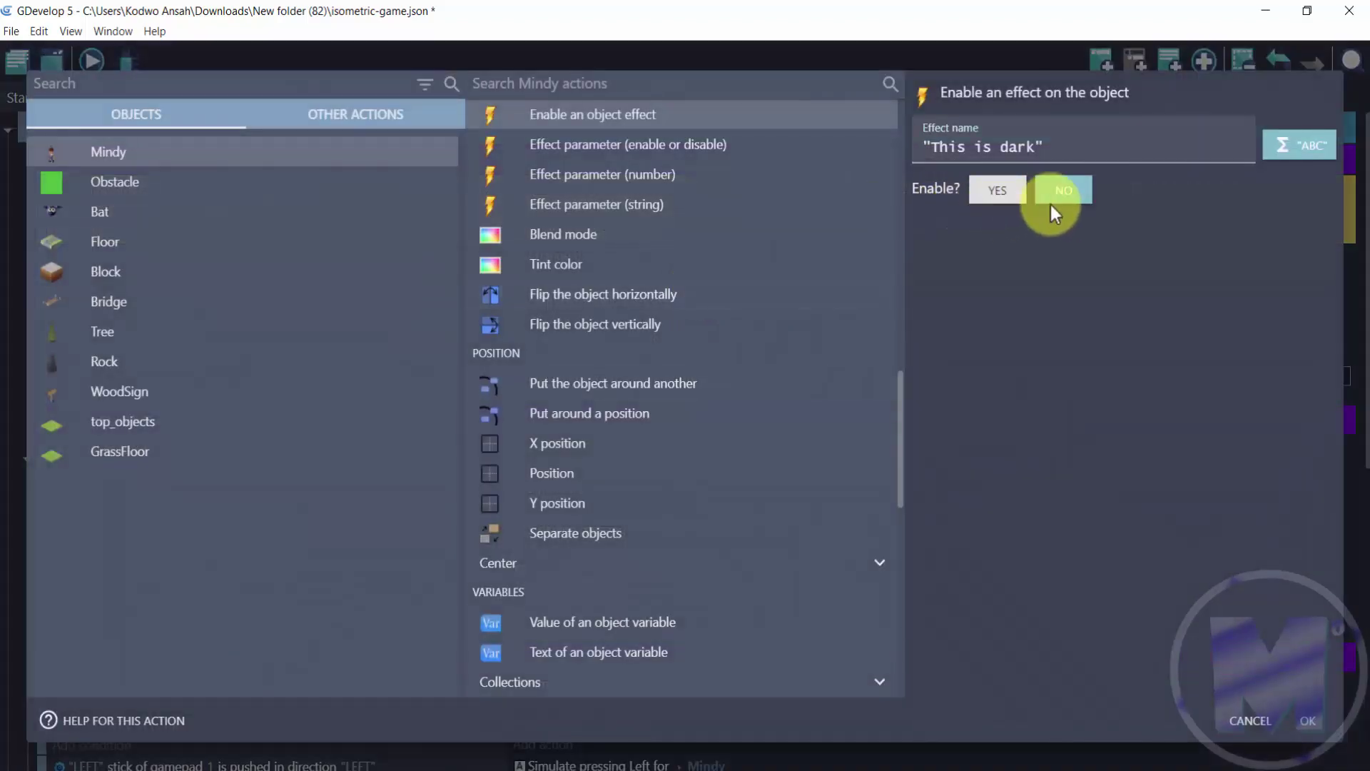
{"action": "left_click", "coordinate": [989, 187]}
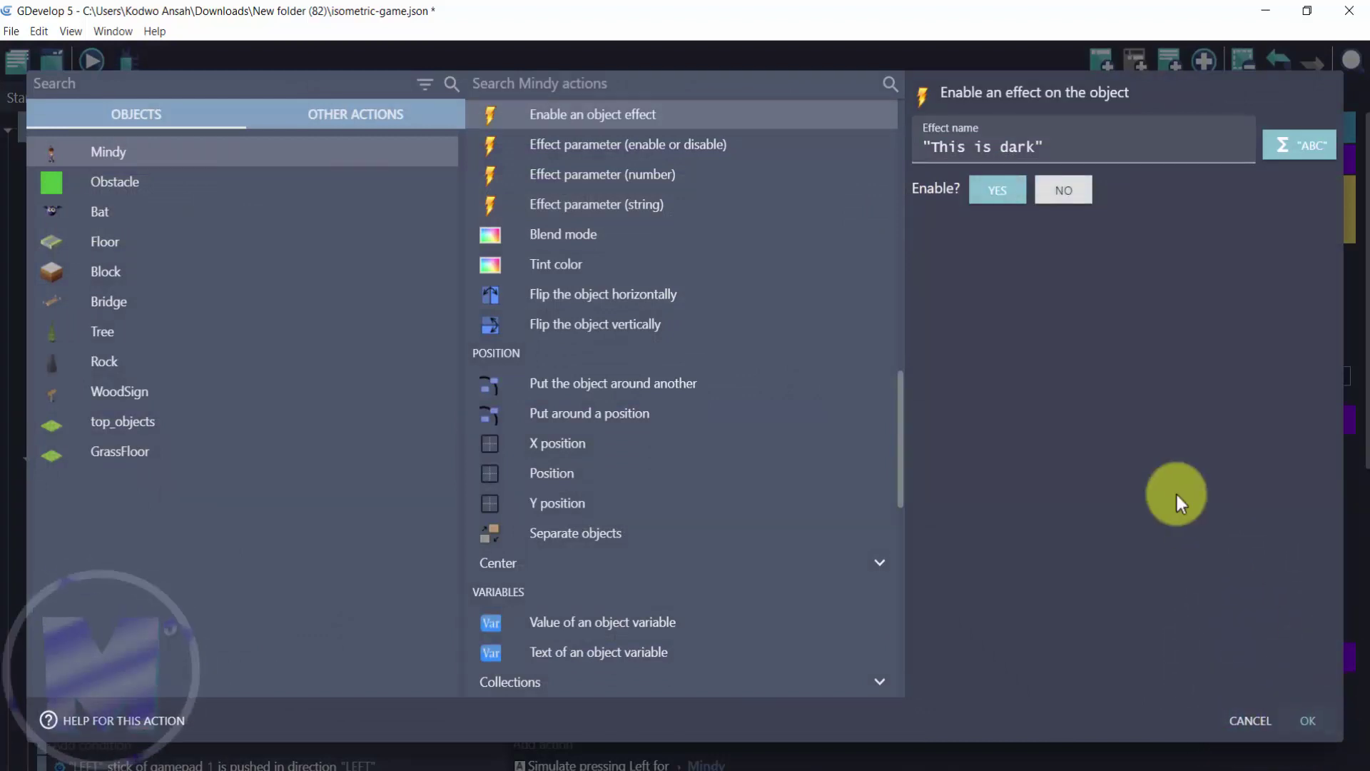
{"action": "left_click", "coordinate": [1300, 725]}
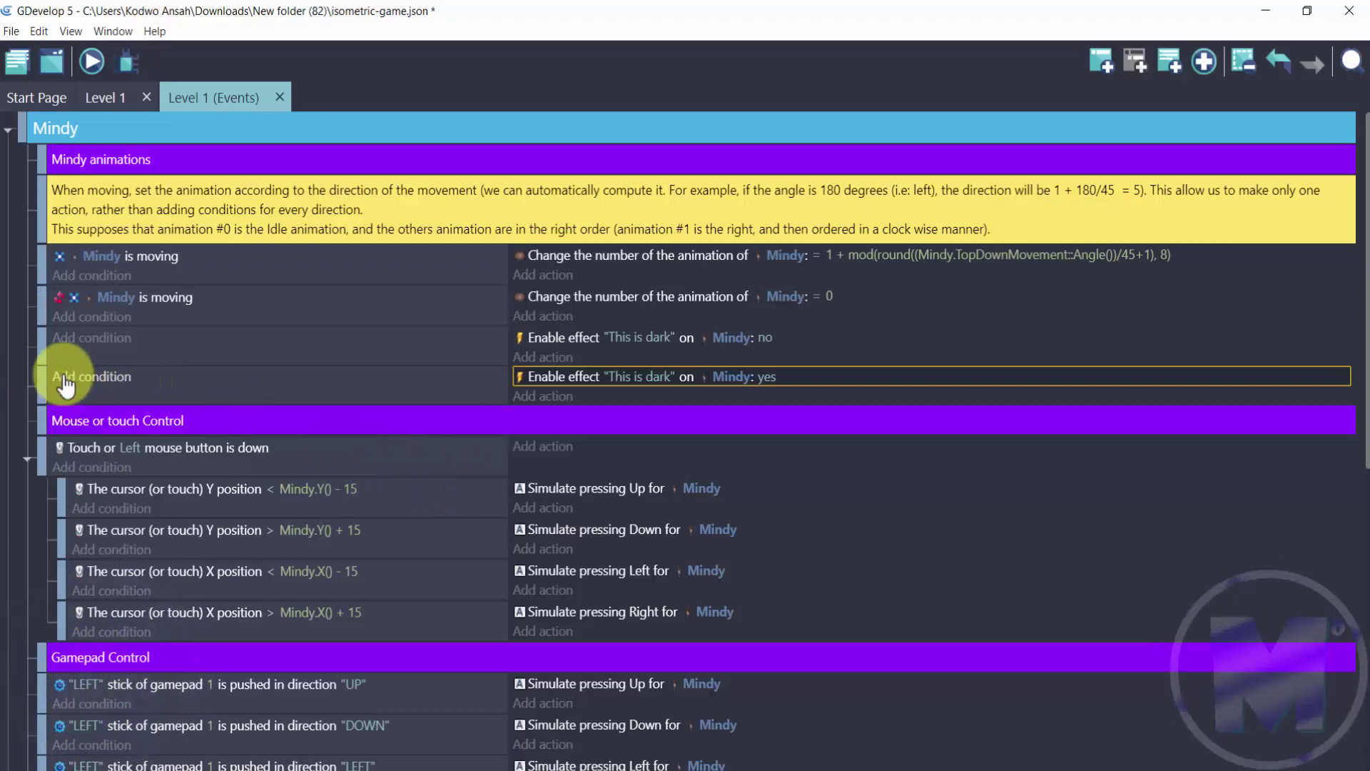
Give the second event a Key pressed condition checking the z key.
{"action": "left_click", "coordinate": [87, 387]}
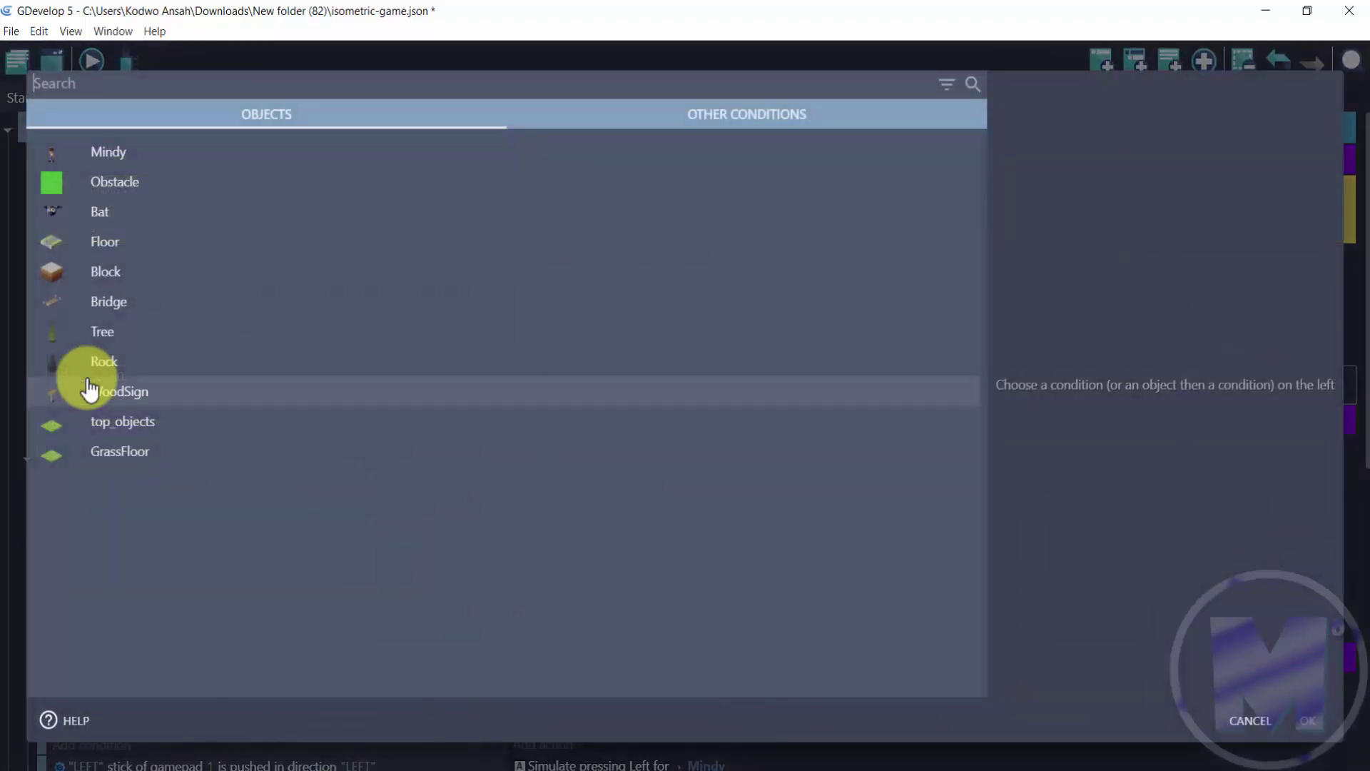
{"action": "type", "text": "key "}
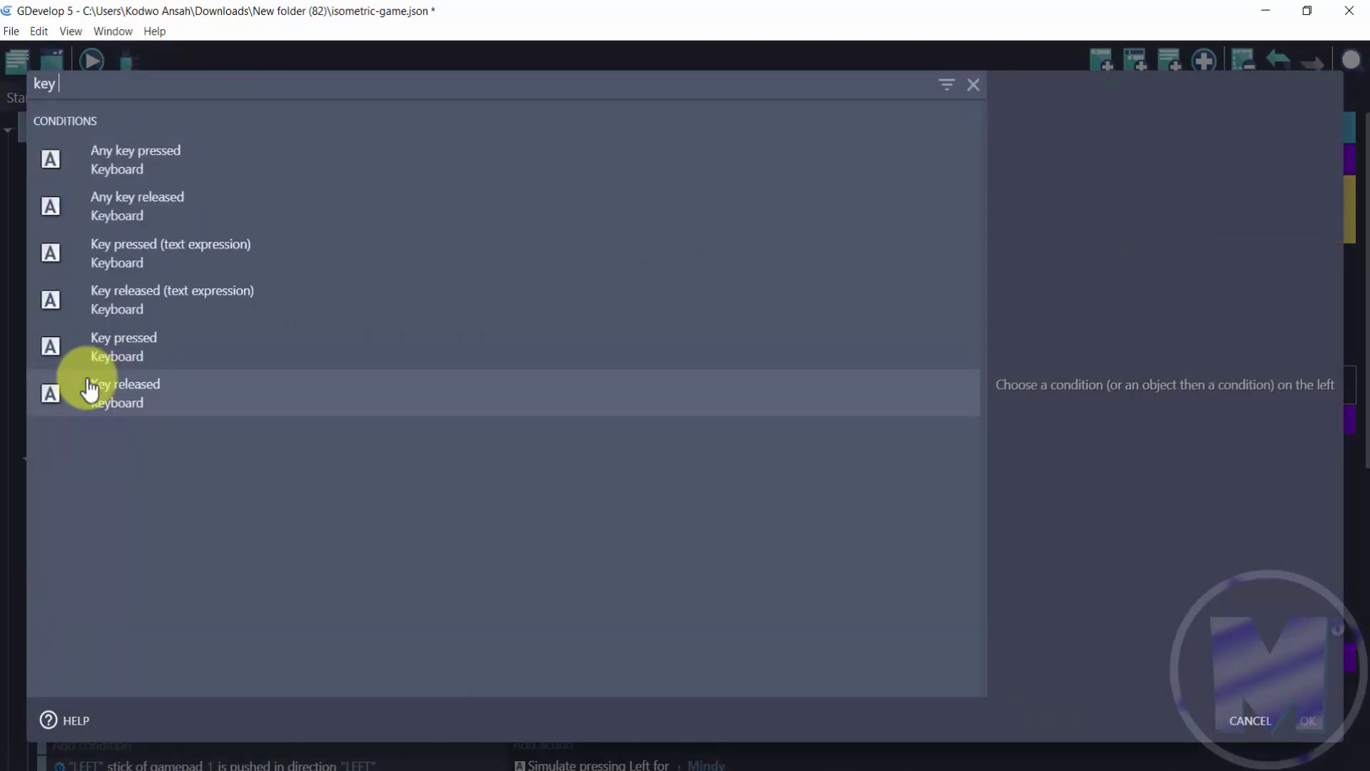
{"action": "type", "text": "pre"}
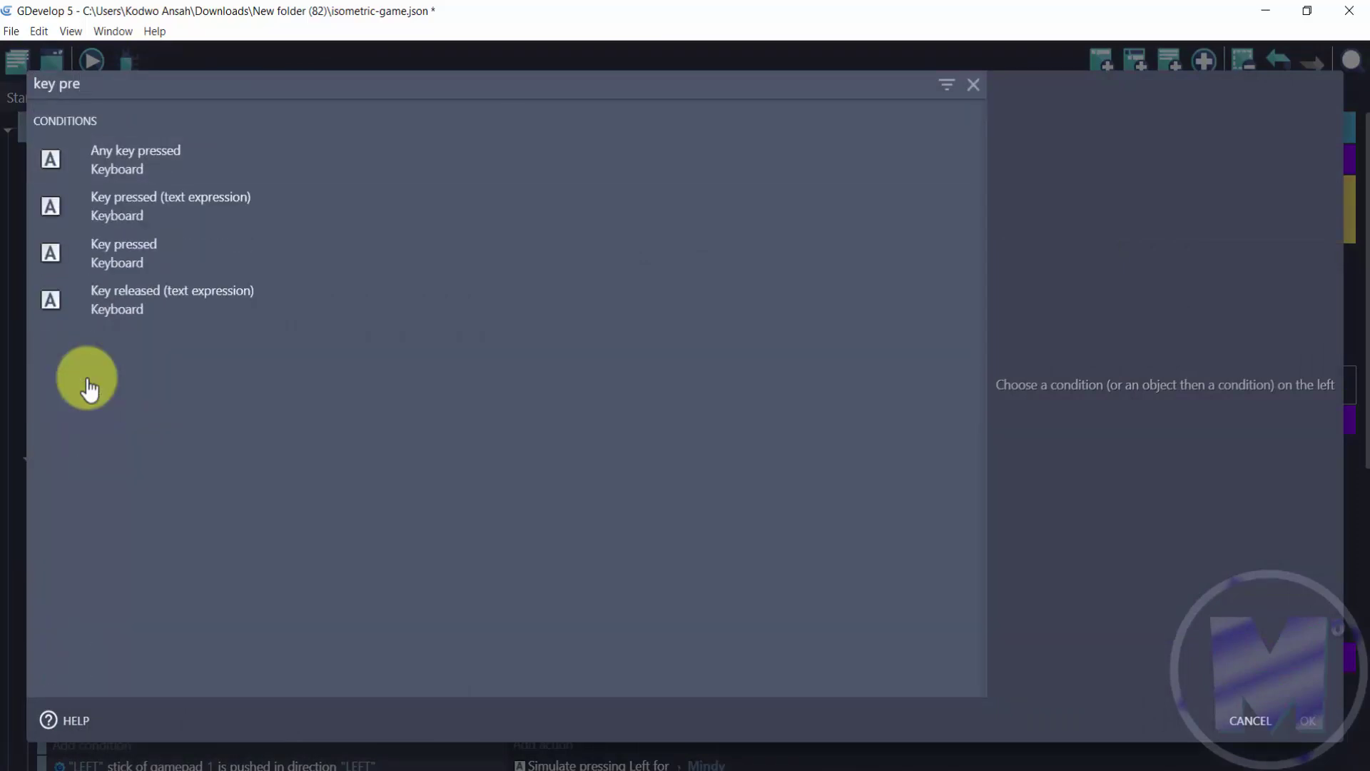
{"action": "left_click", "coordinate": [139, 245]}
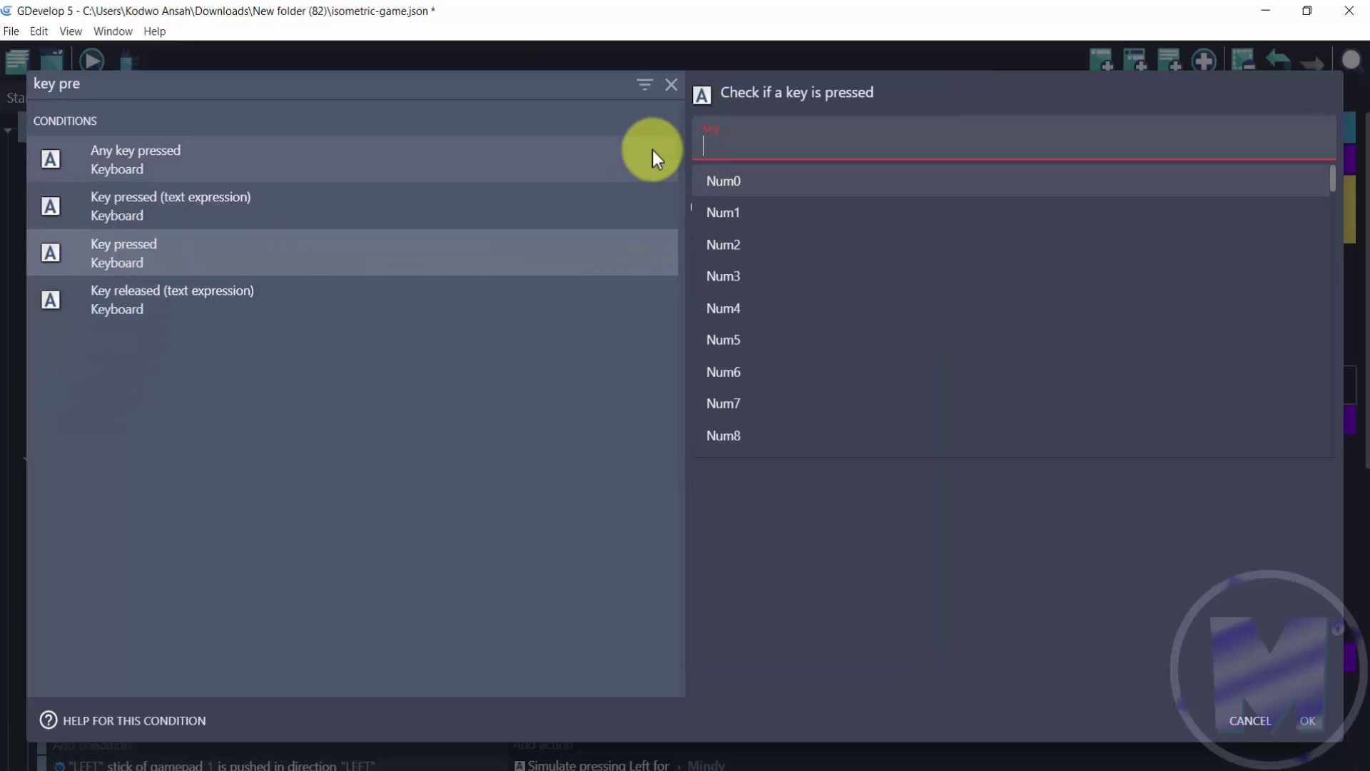
{"action": "type", "text": "z"}
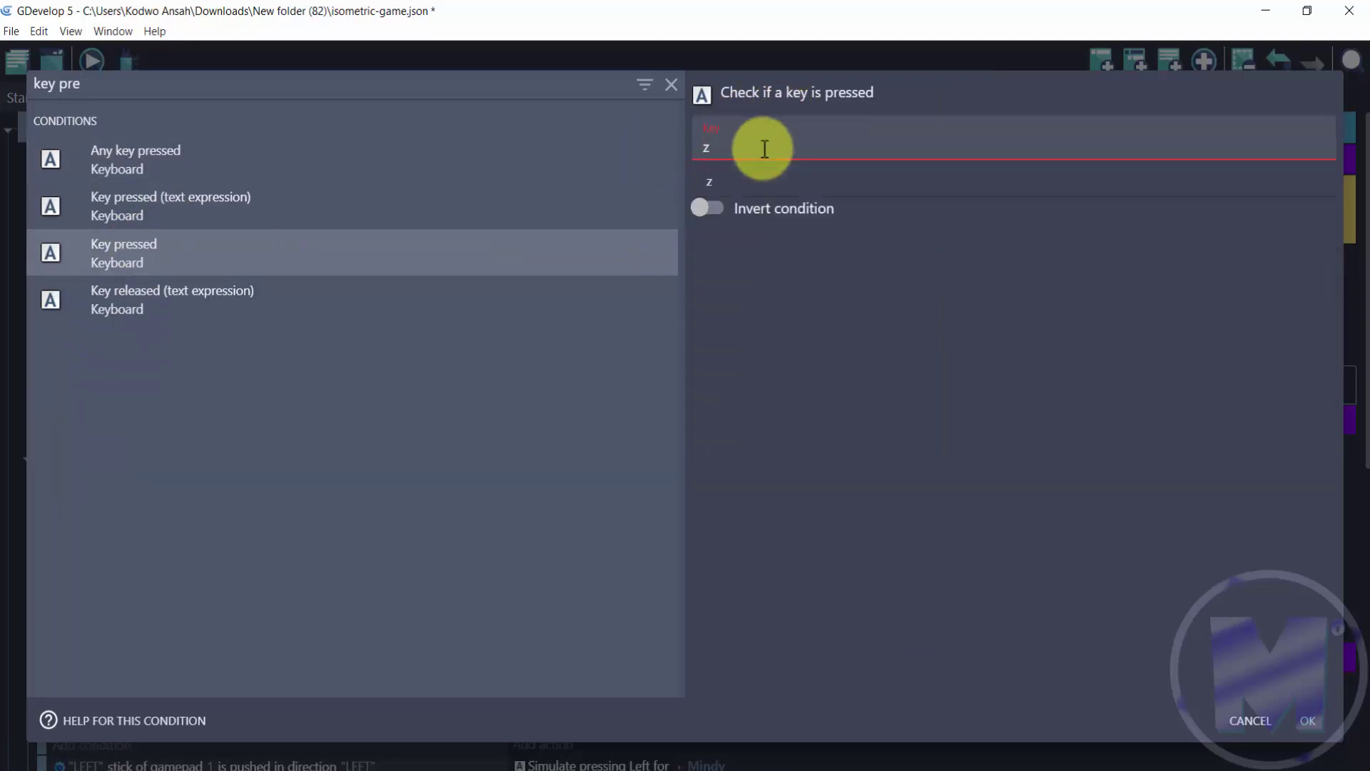
{"action": "left_click", "coordinate": [764, 175]}
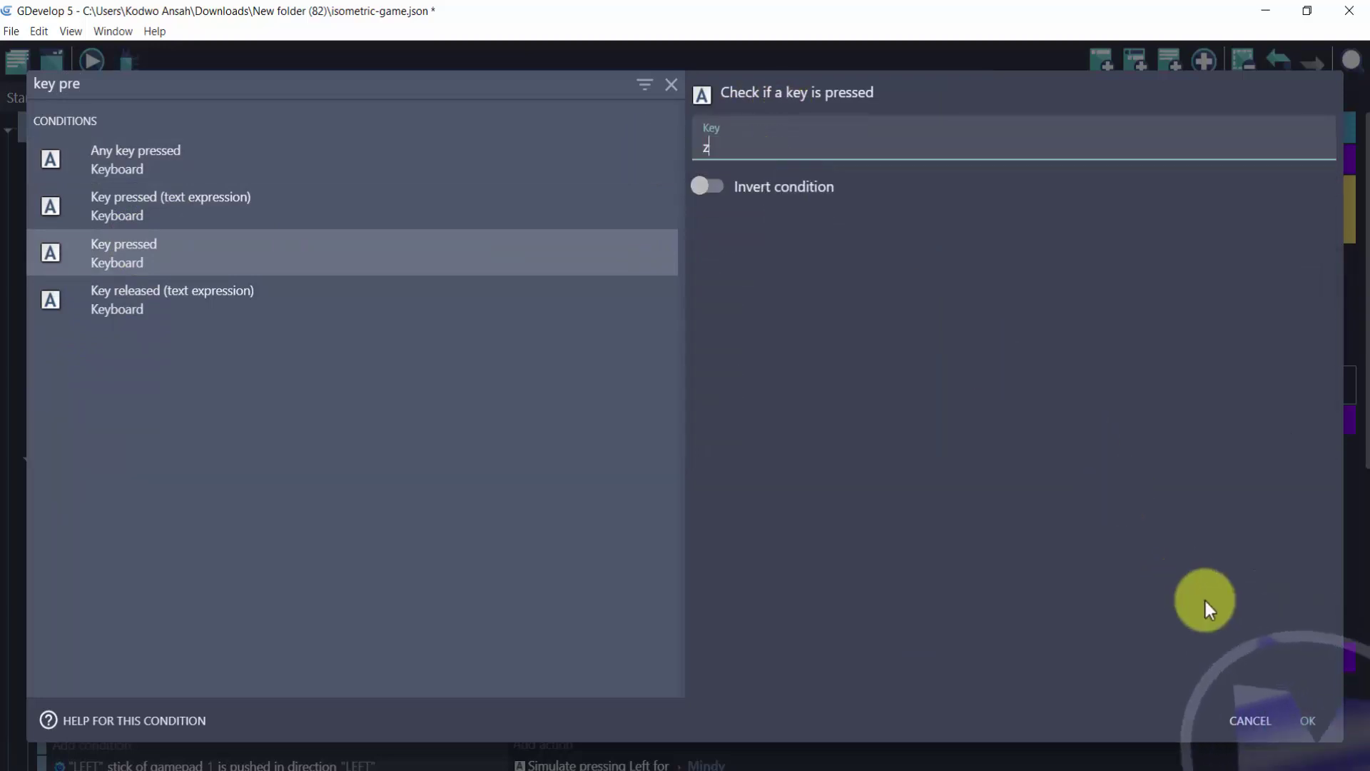
{"action": "left_click", "coordinate": [1309, 722]}
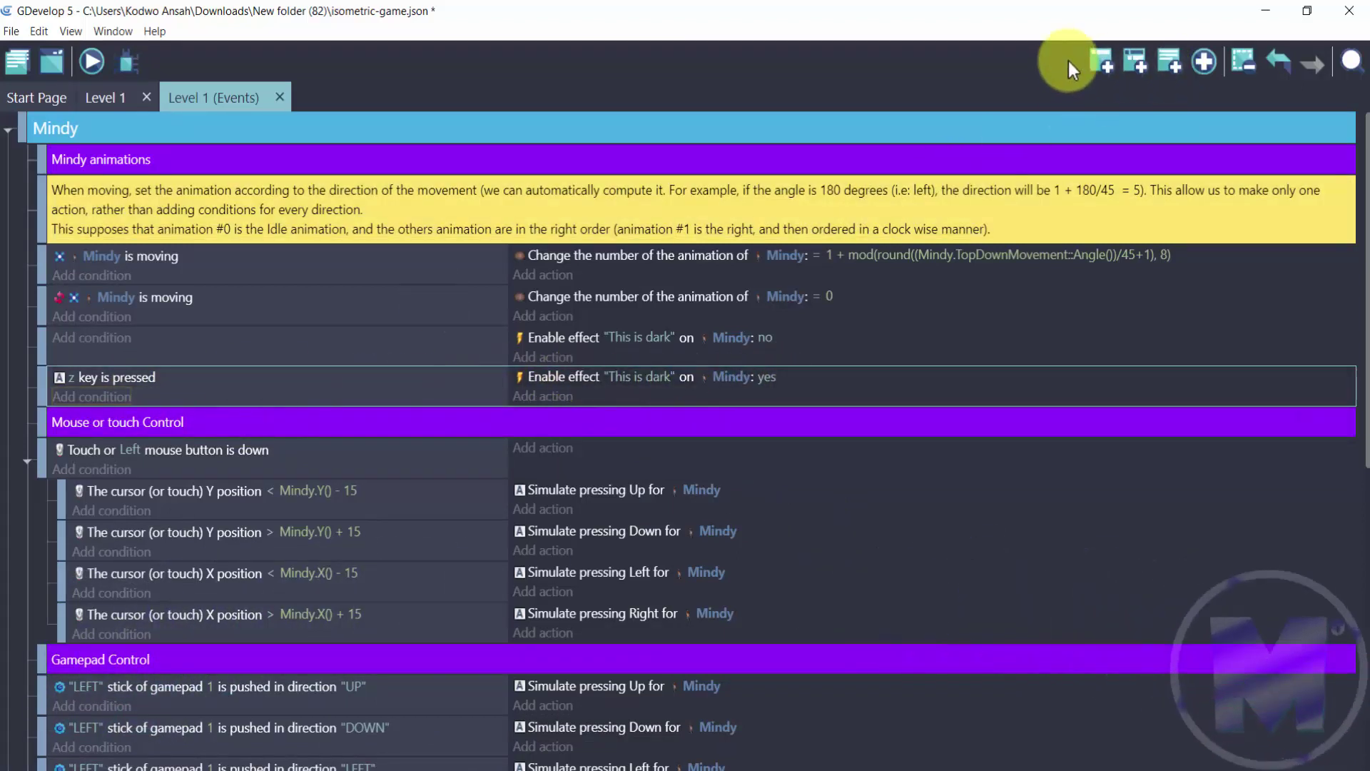
Add a new event with a Collision condition between Mindy and Tree.
{"action": "left_click", "coordinate": [1094, 64]}
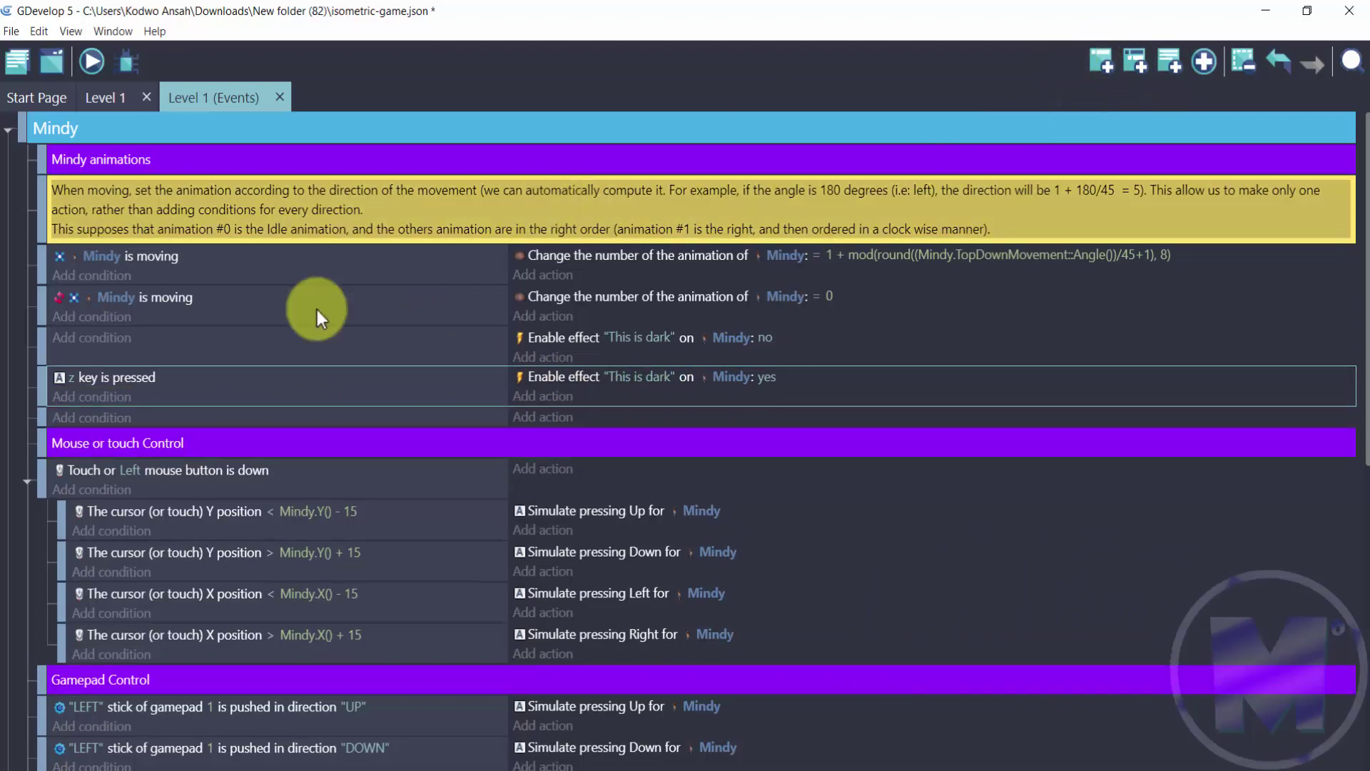
{"action": "left_click", "coordinate": [98, 423]}
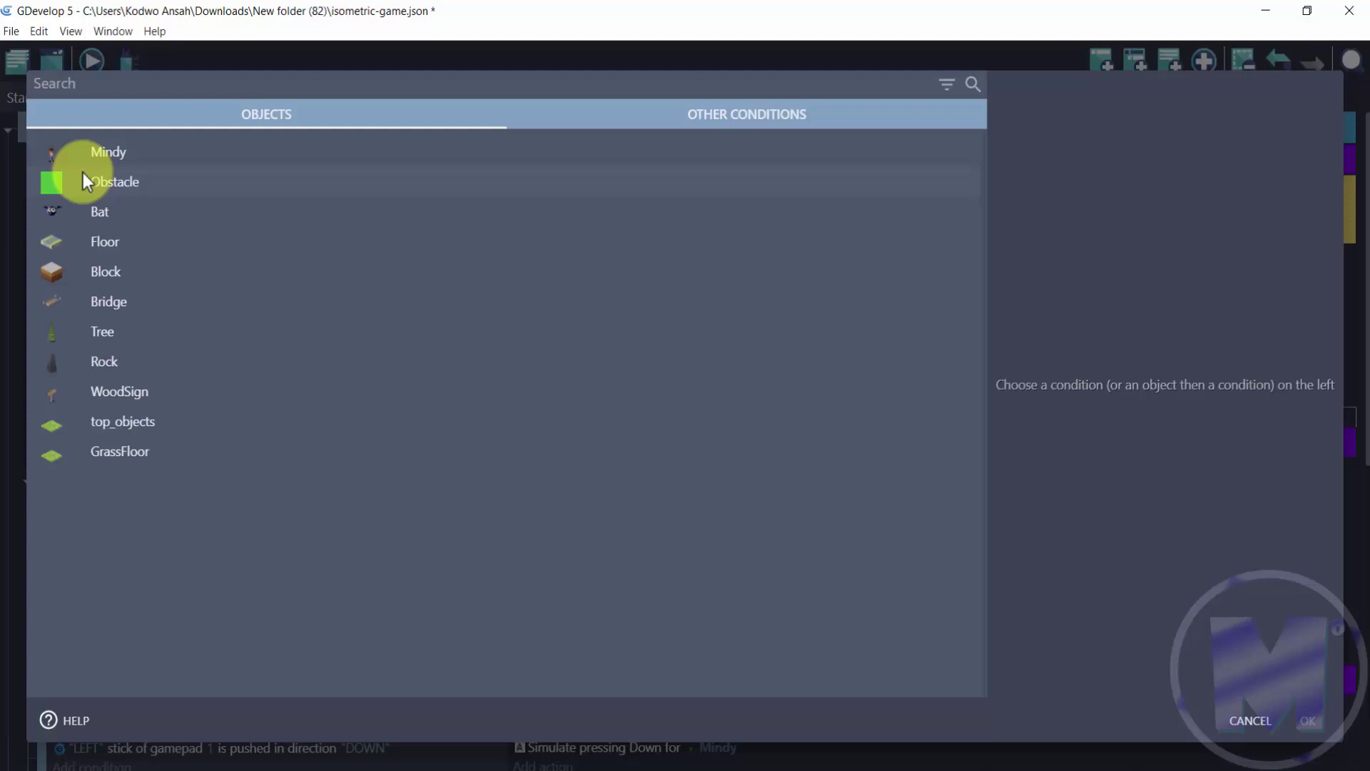
{"action": "type", "text": "colliso"}
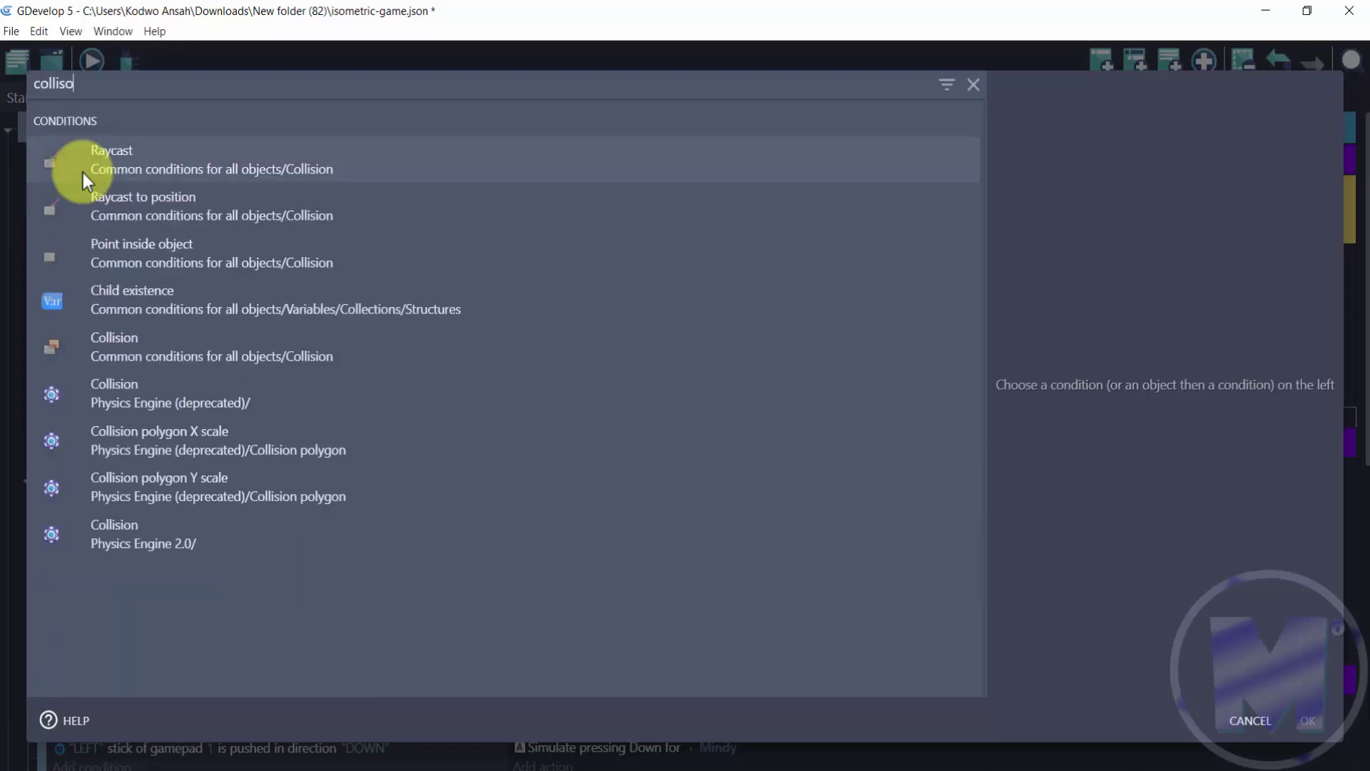
{"action": "left_click", "coordinate": [113, 360]}
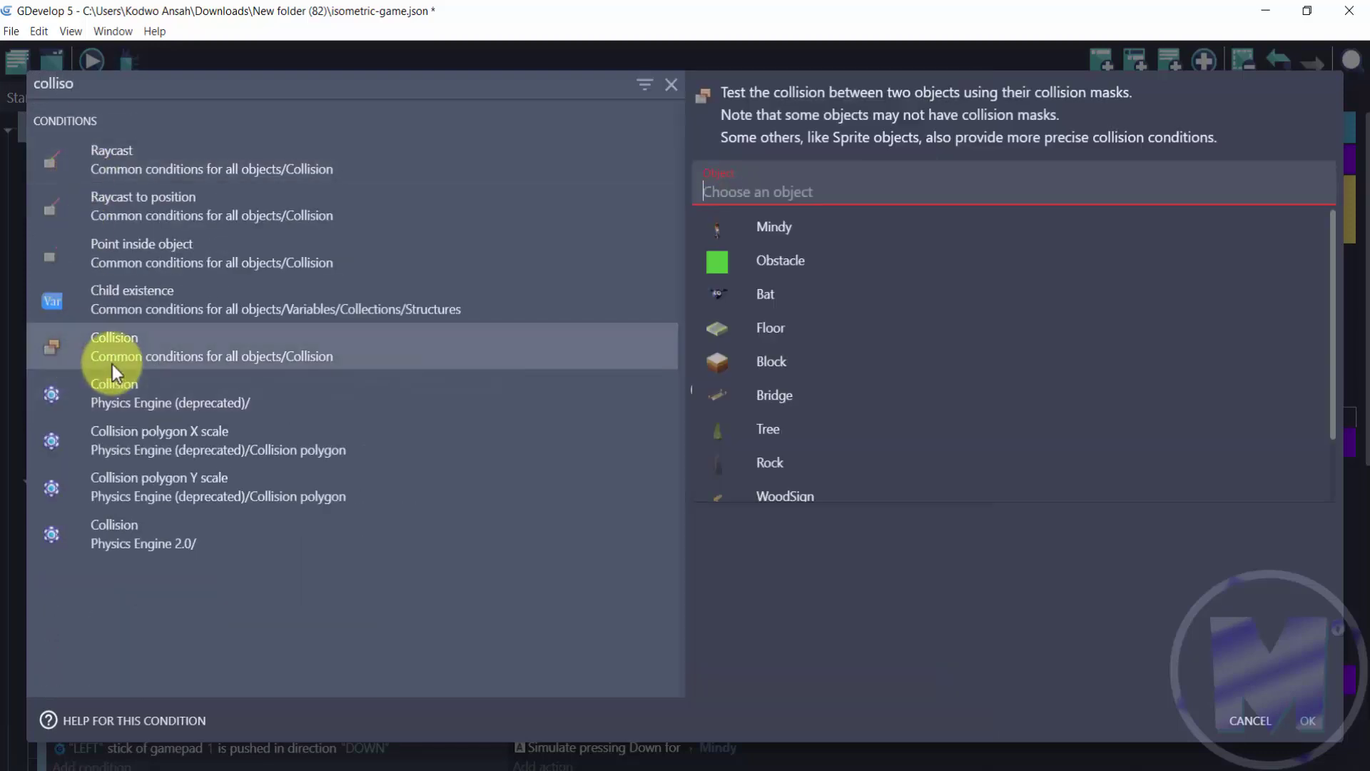
{"action": "left_click", "coordinate": [741, 224]}
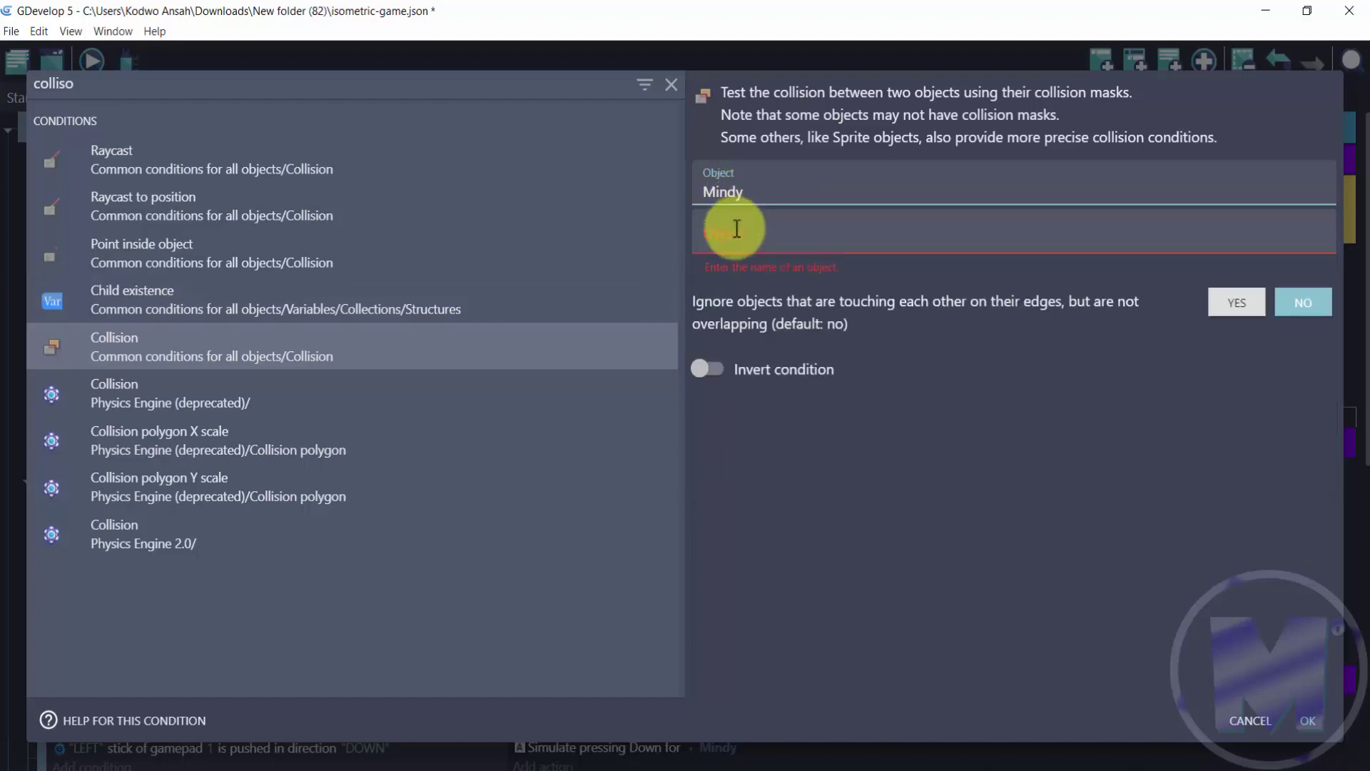
{"action": "left_click", "coordinate": [737, 226]}
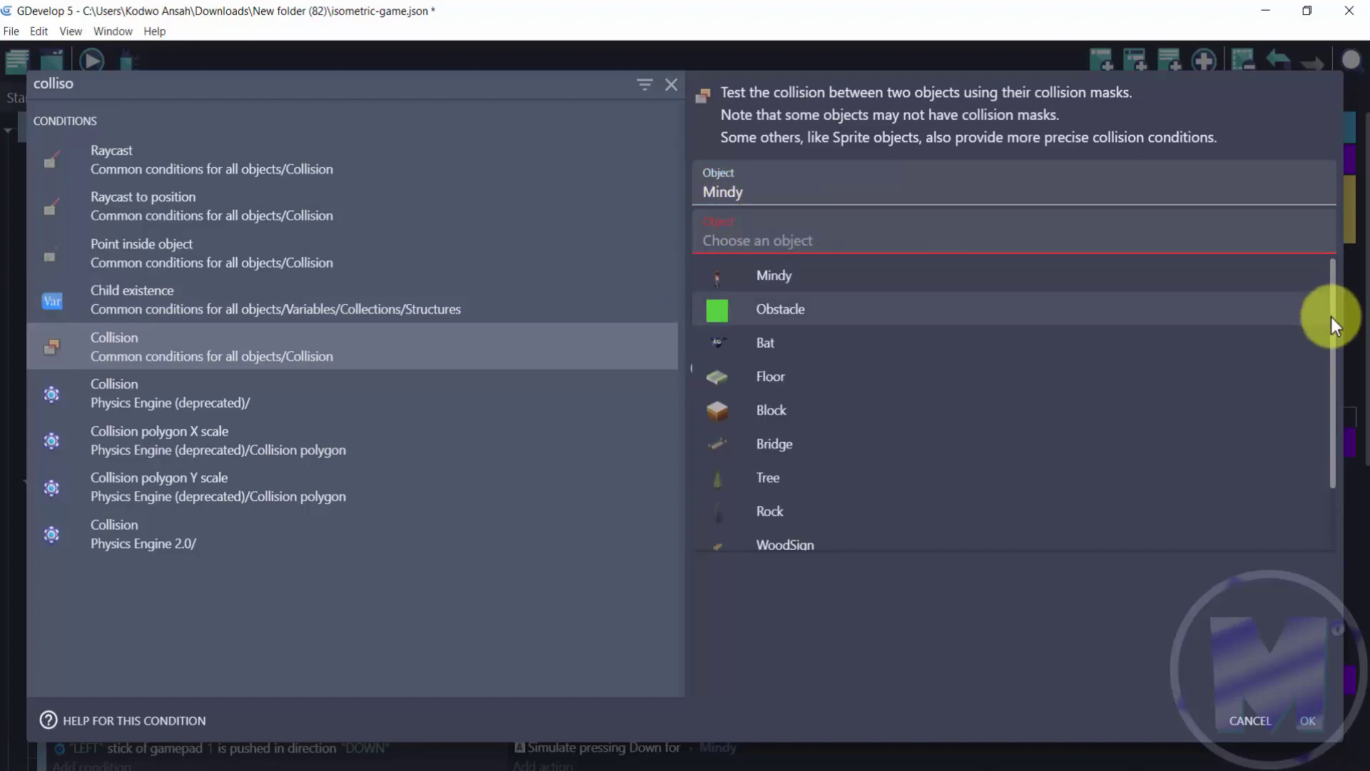
{"action": "scroll", "coordinate": [1330, 317], "scroll_direction": "down", "scroll_amount": 2}
{"action": "left_click", "coordinate": [735, 392]}
{"action": "left_click", "coordinate": [762, 196]}
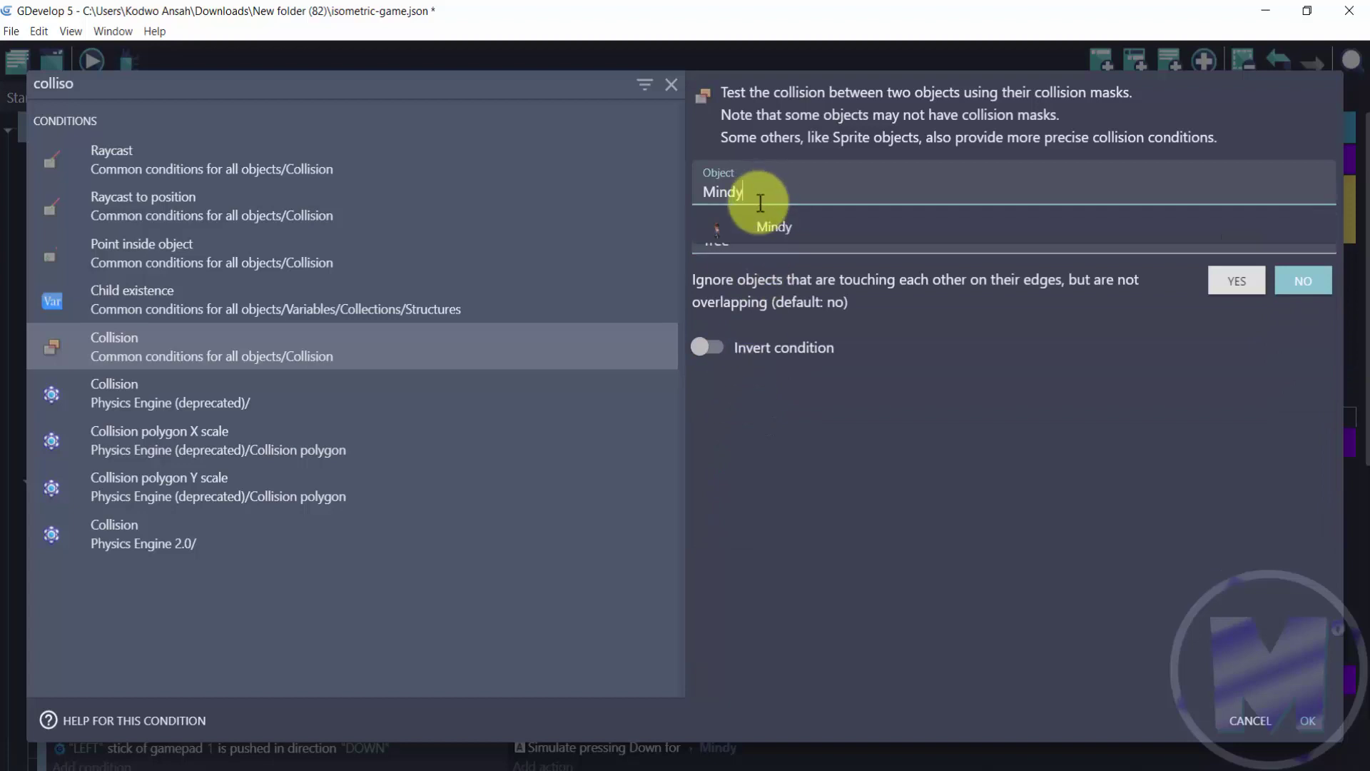
{"action": "left_click", "coordinate": [879, 474]}
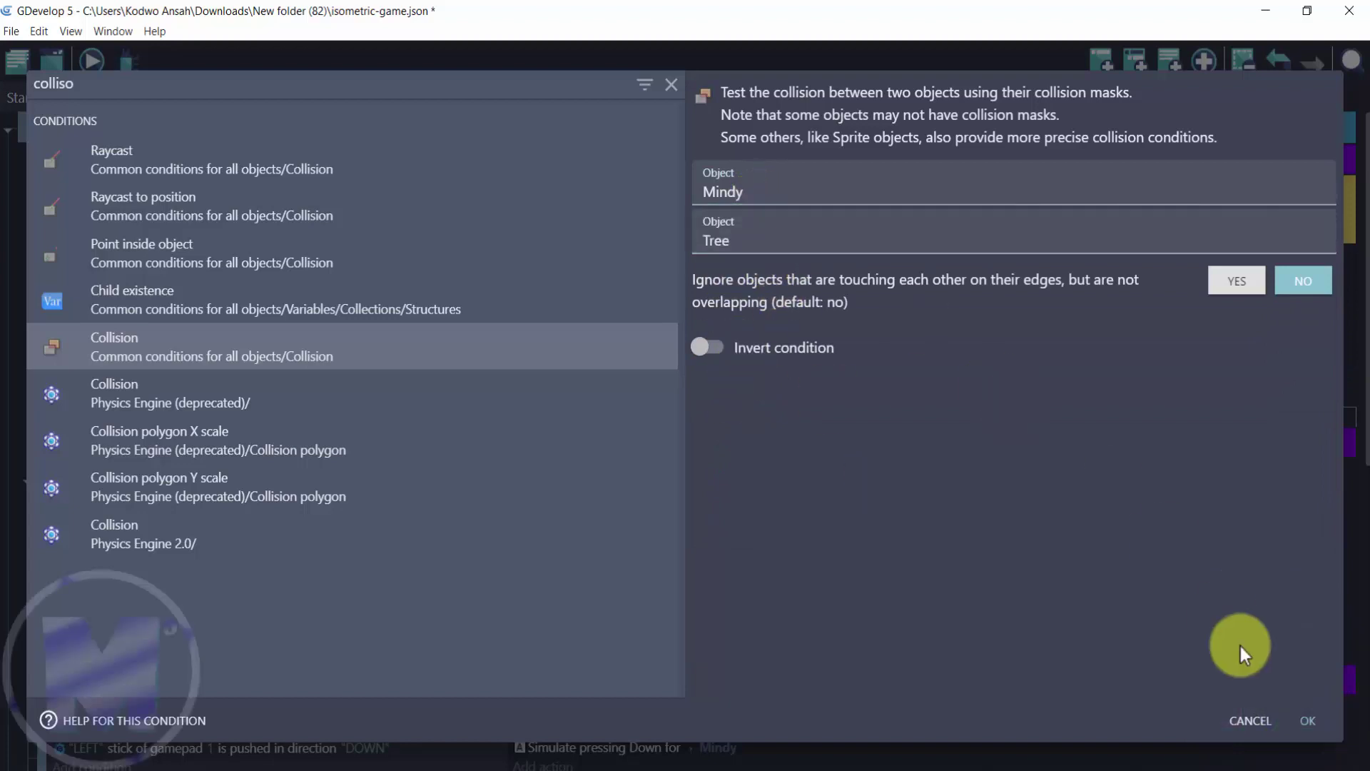
{"action": "left_click", "coordinate": [1303, 719]}
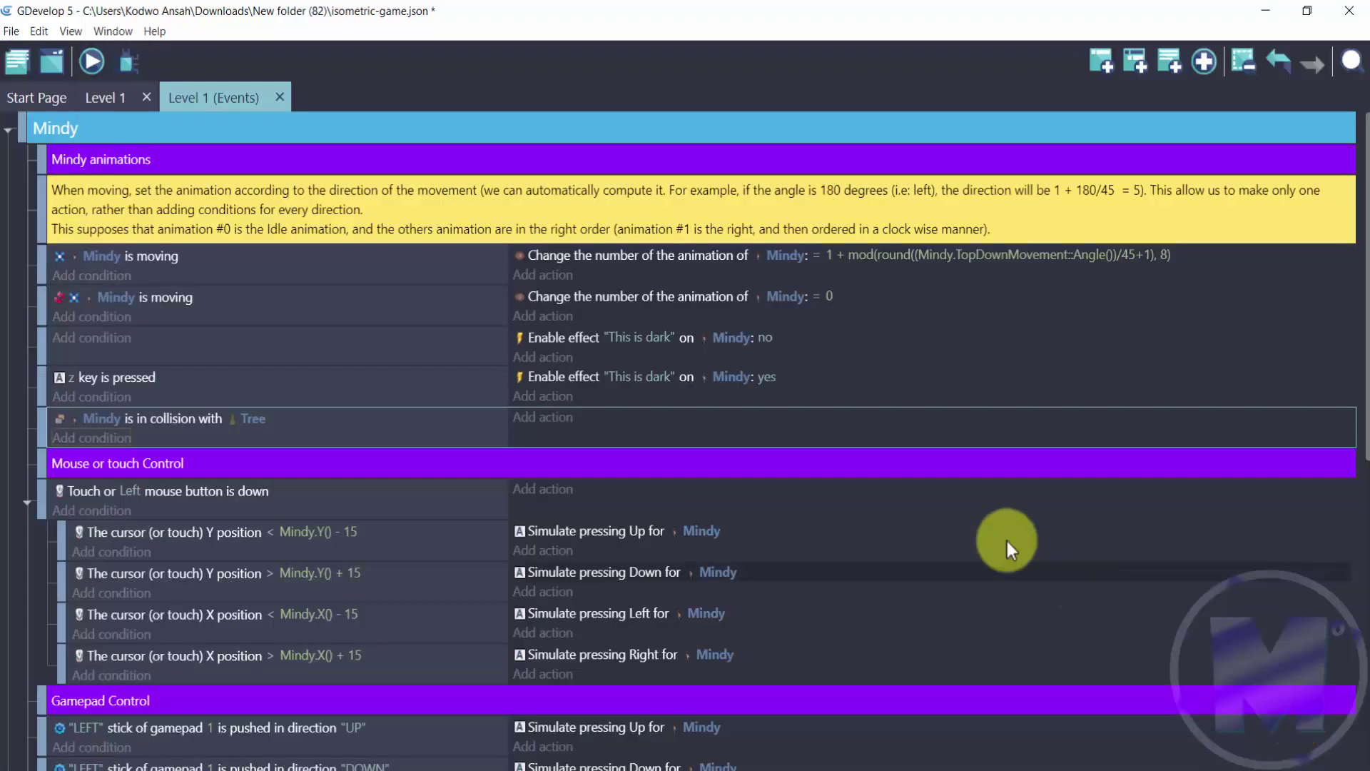
Copy the enable-effect action into the collision event.
{"action": "right_click", "coordinate": [831, 376]}
{"action": "left_click", "coordinate": [843, 383]}
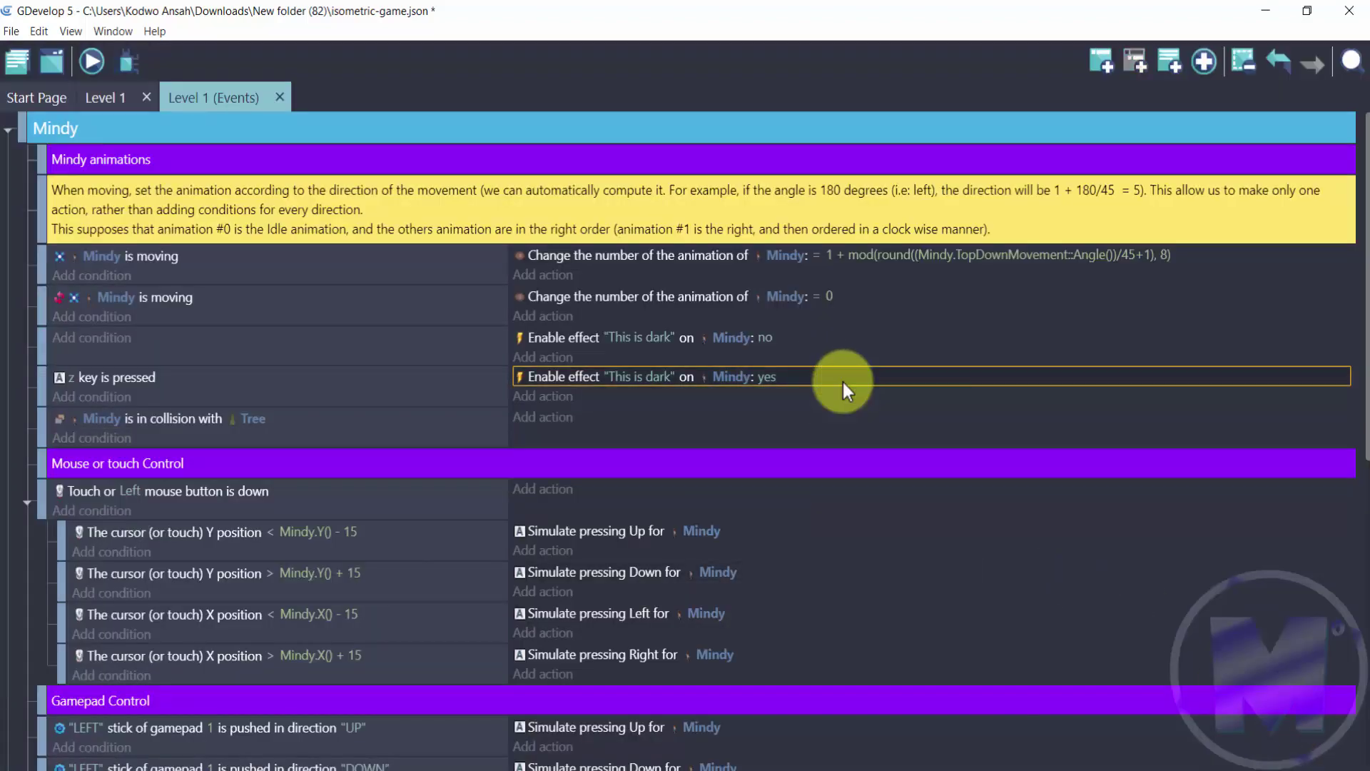
{"action": "left_click", "coordinate": [592, 430]}
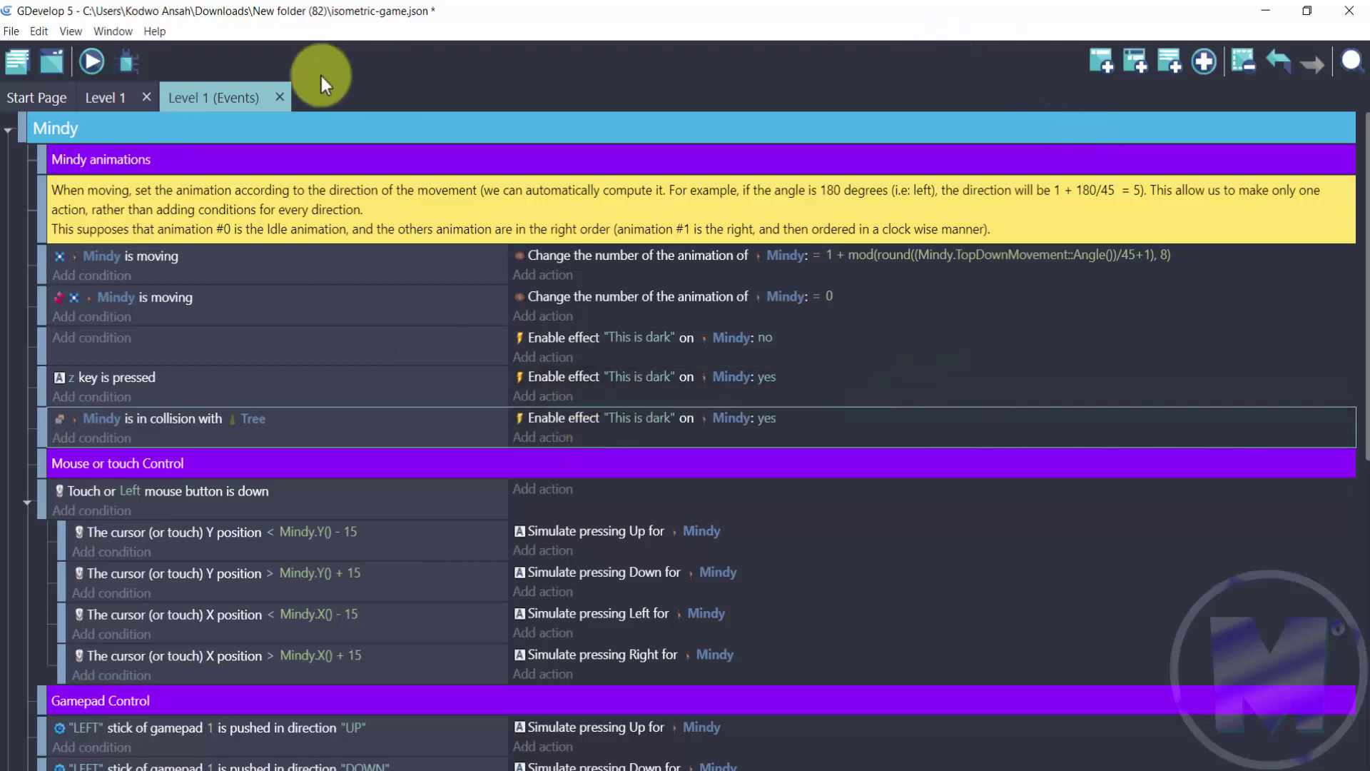
Preview the scene and walk Mindy with the arrow keys past a tree to test the darkening.
{"action": "left_click", "coordinate": [101, 60]}
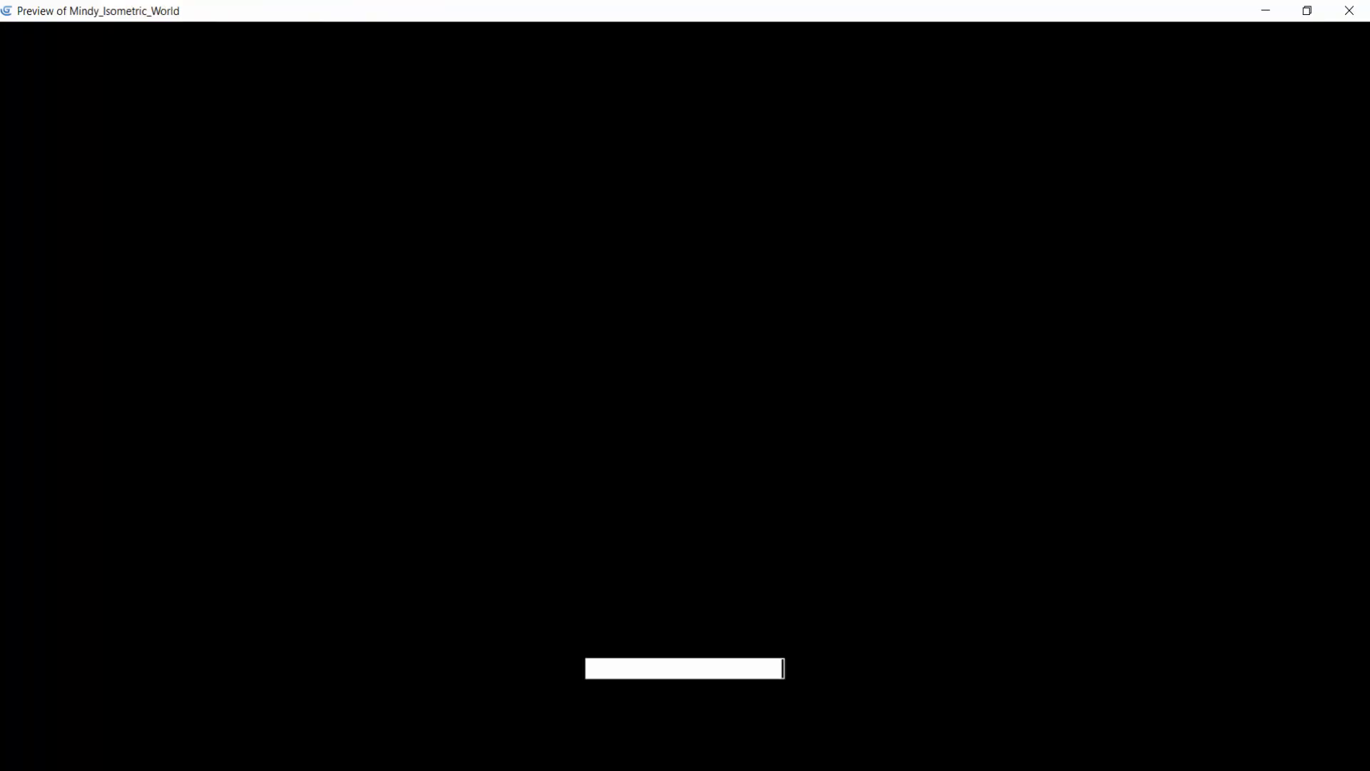
{"action": "key", "text": "Up"}
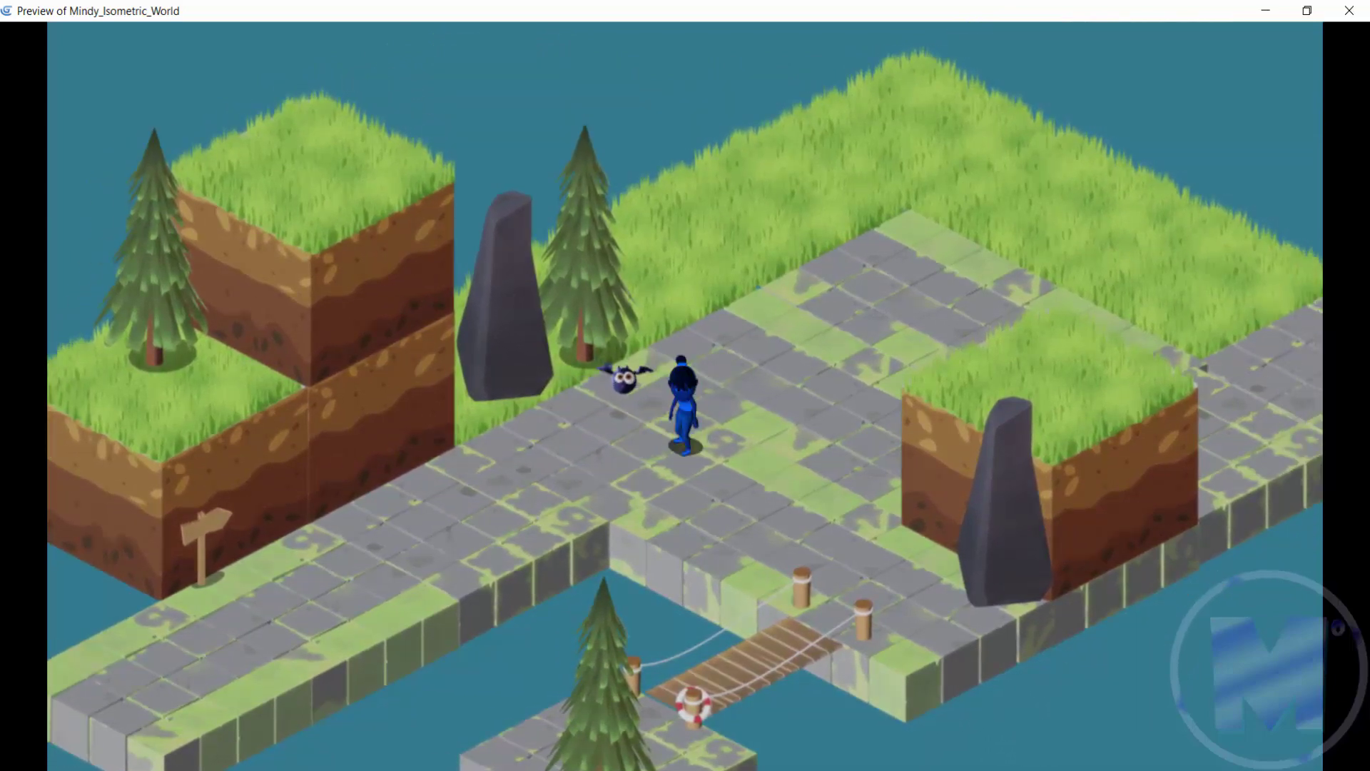
{"action": "key", "text": "Right"}
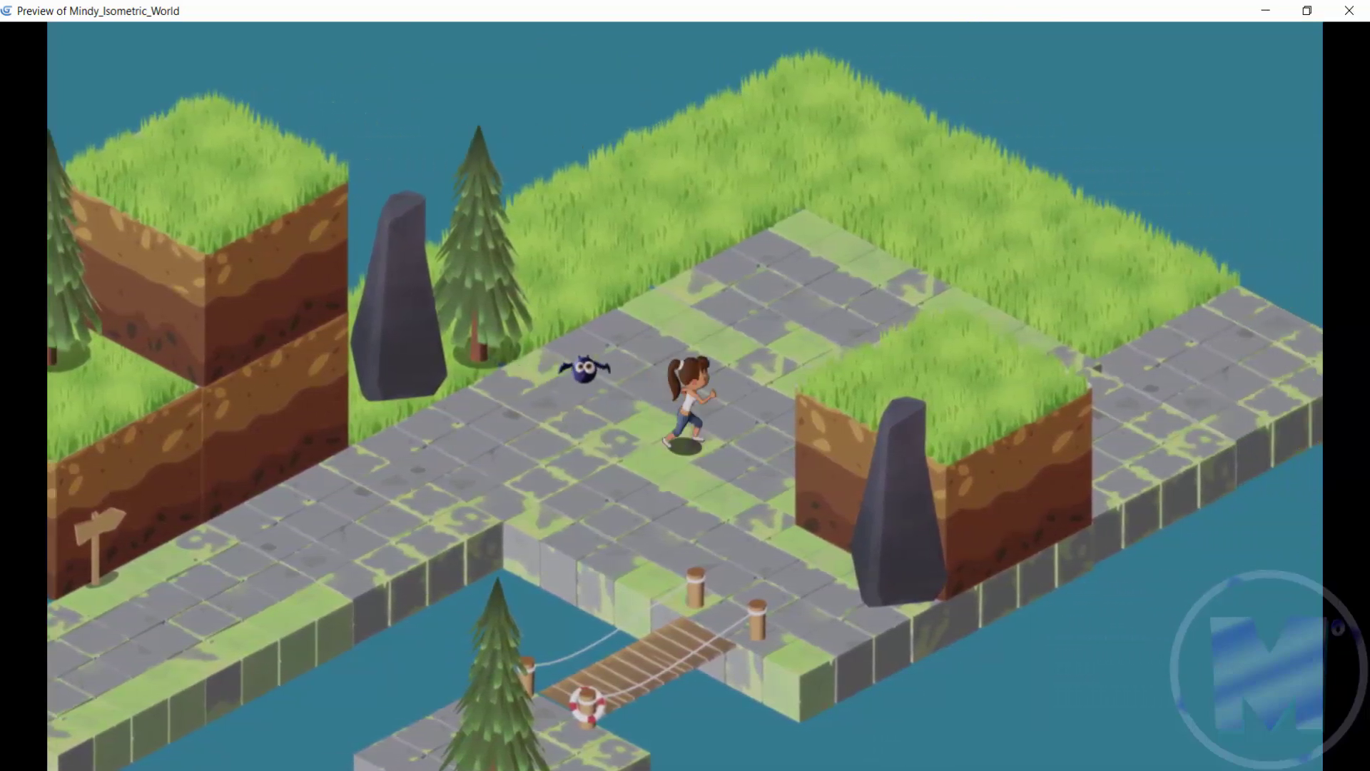
{"action": "key", "text": "Left"}
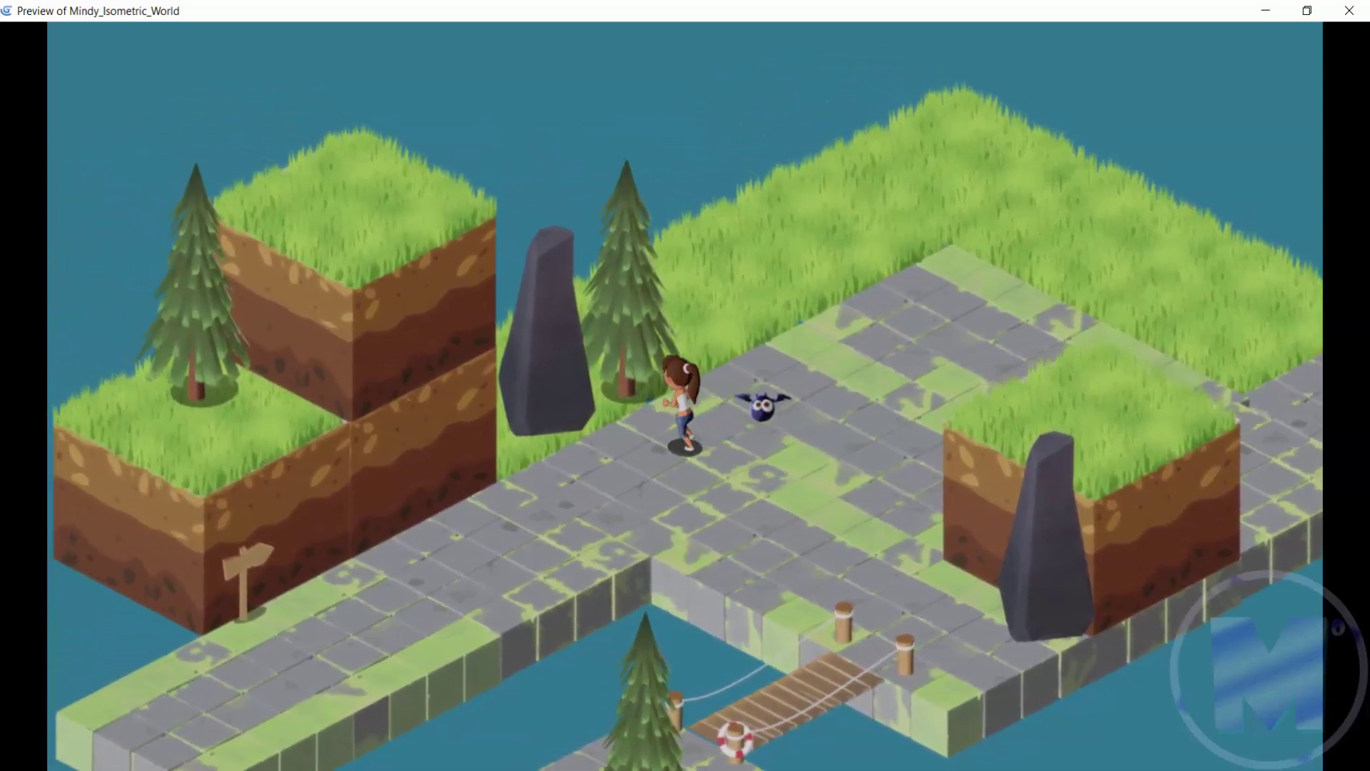
{"action": "key", "text": "Up"}
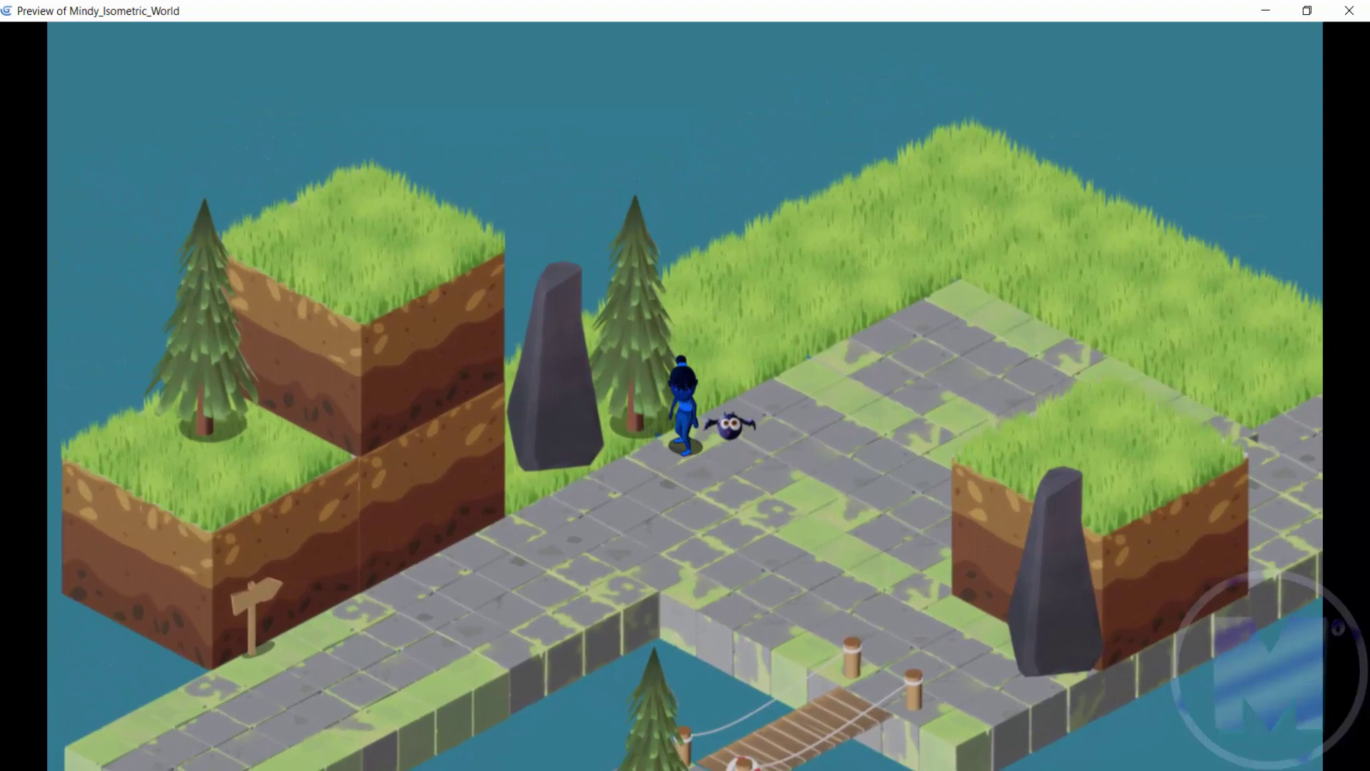
{"action": "key", "text": "Right"}
{"action": "key", "text": "Left"}
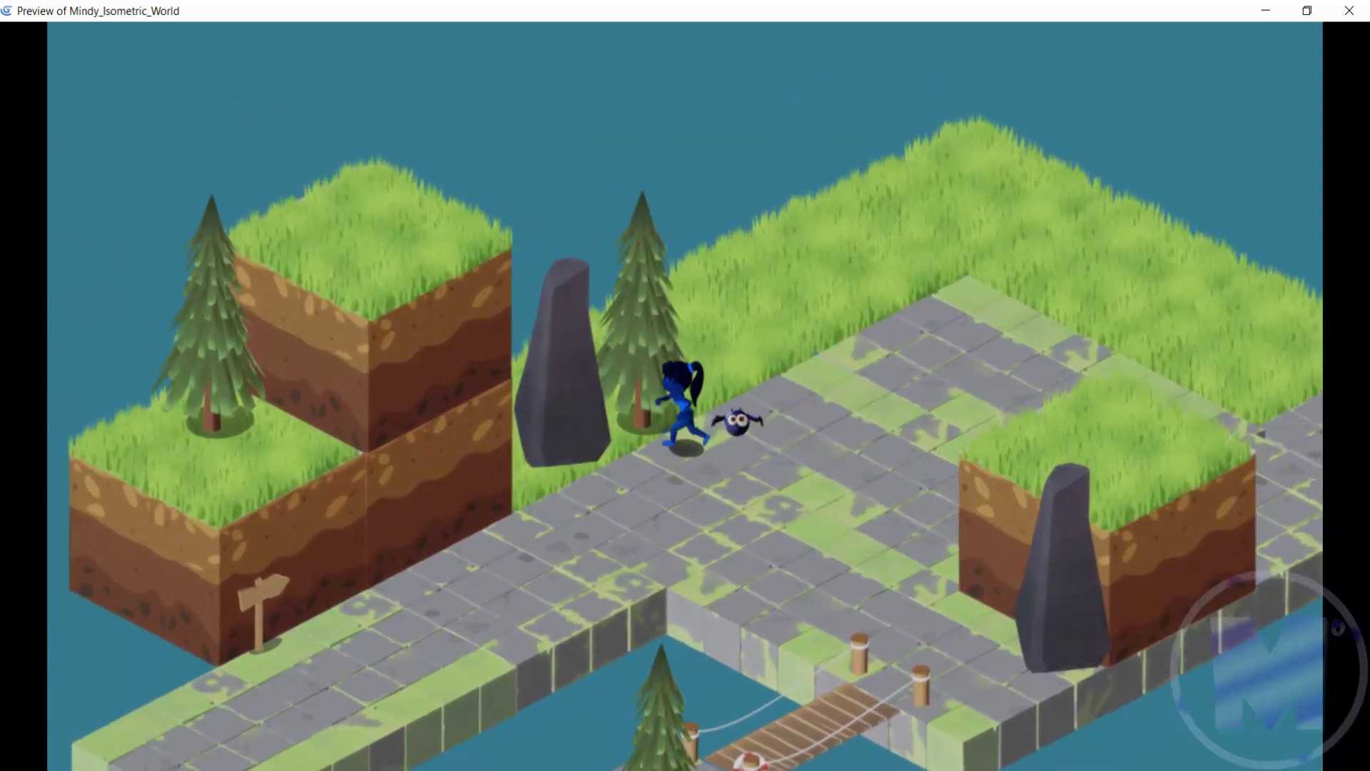
{"action": "key", "text": "Right"}
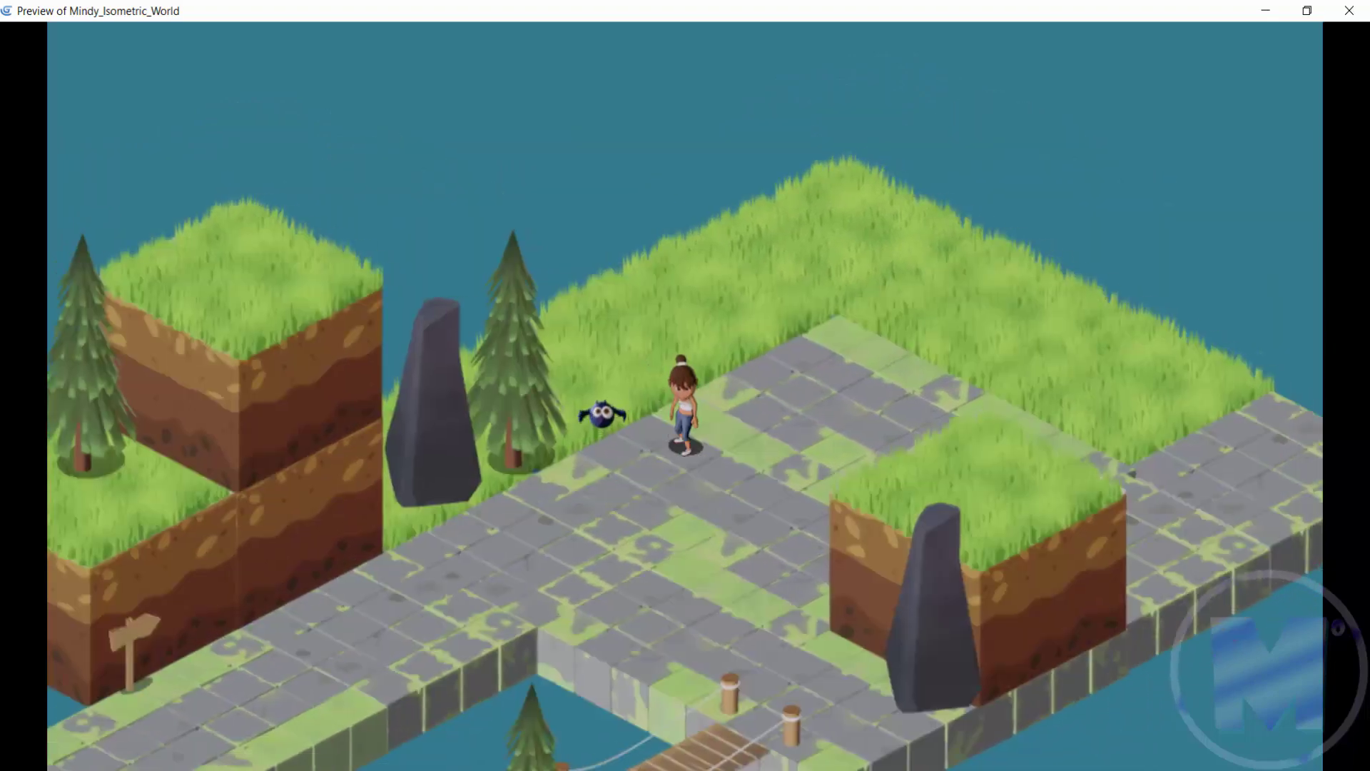
{"action": "key", "text": "Down"}
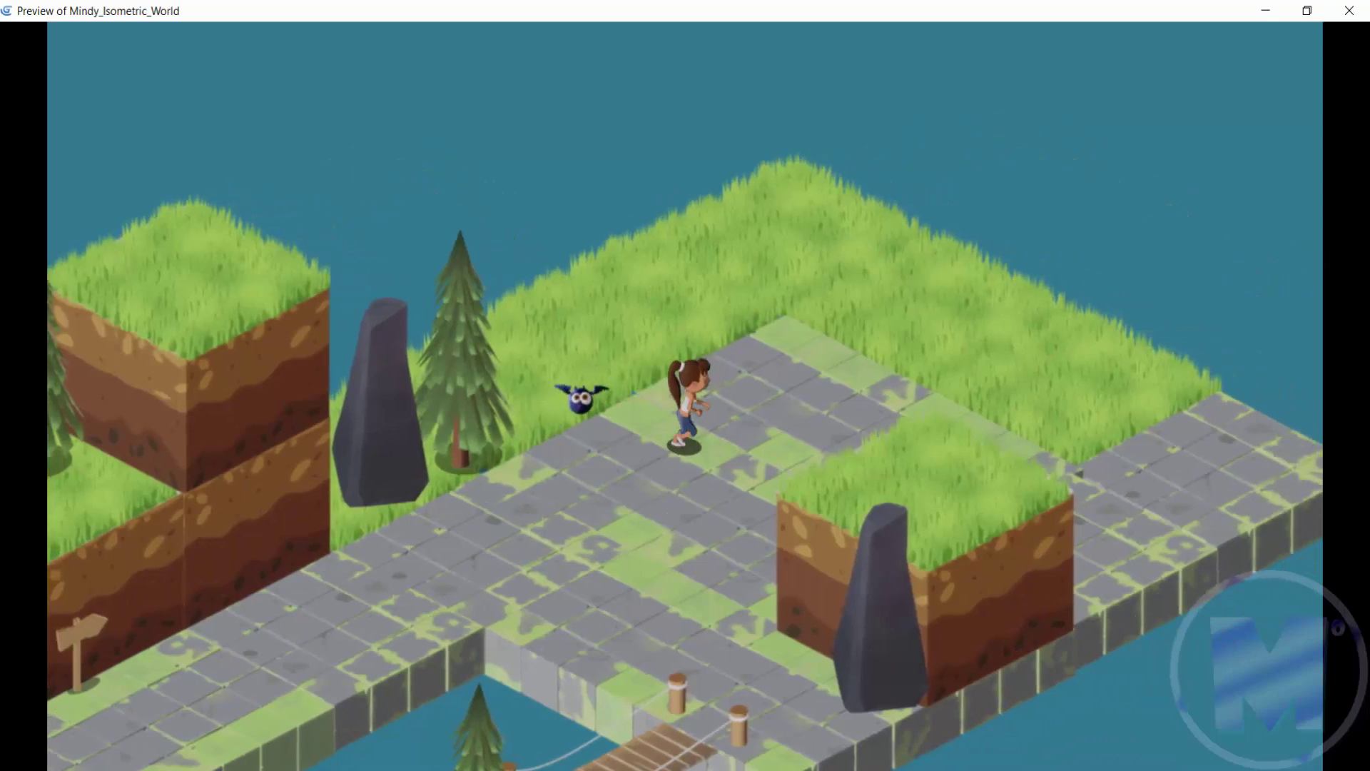
{"action": "key", "text": "Down"}
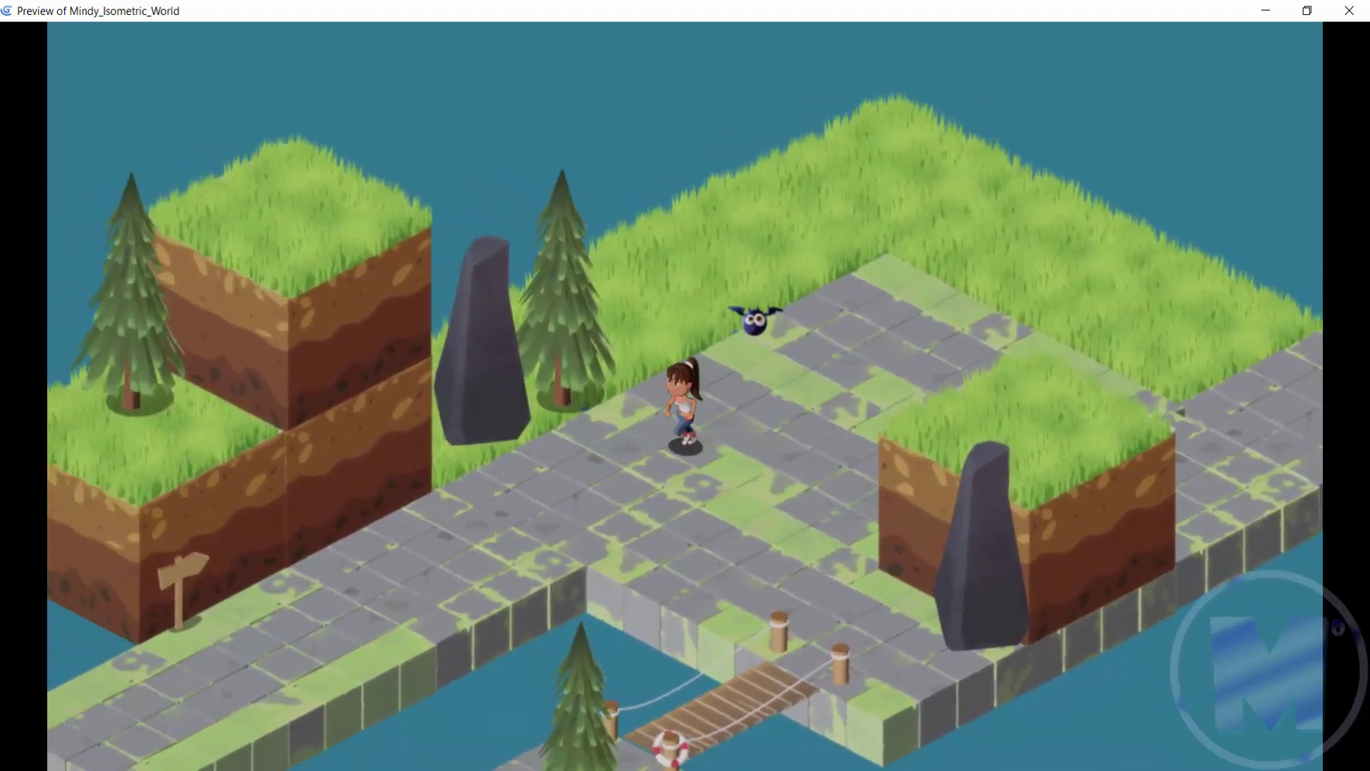
{"action": "key", "text": "Down"}
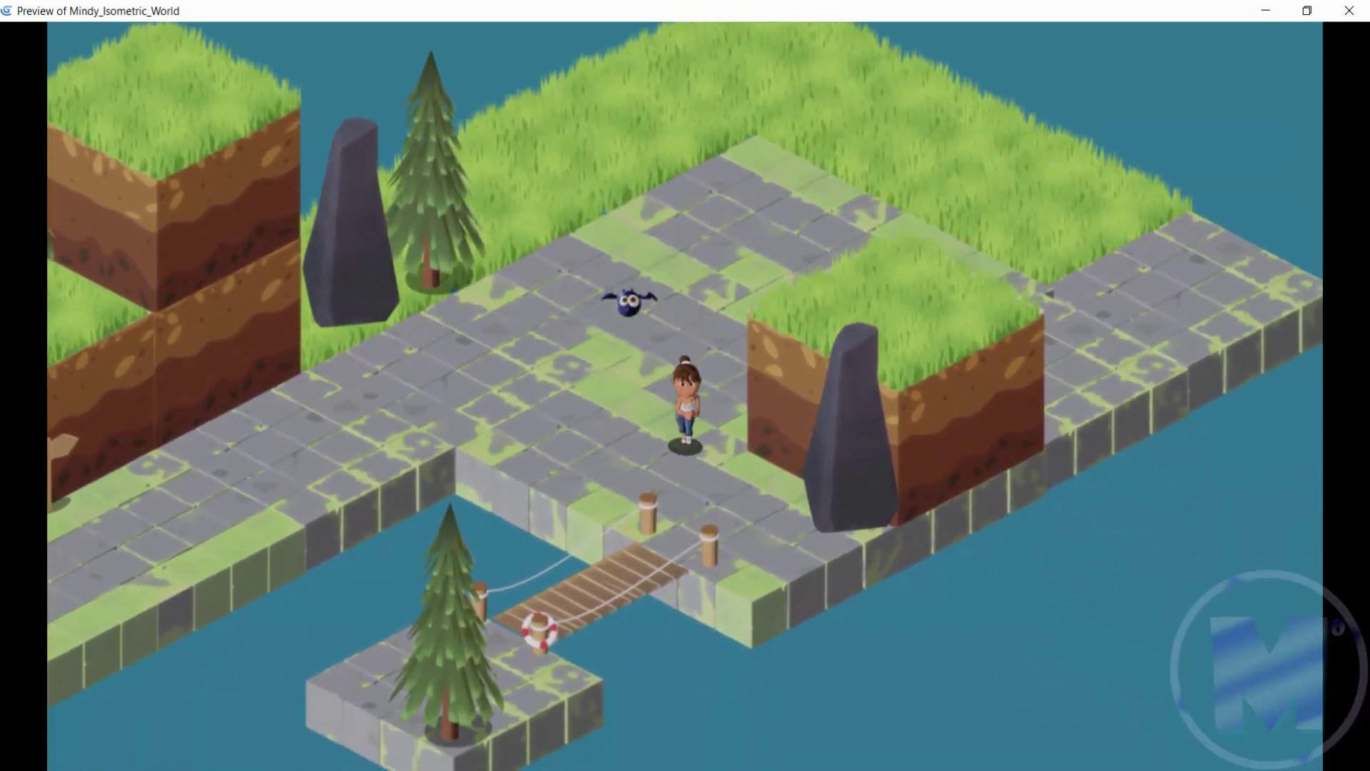
{"action": "key", "text": "Up"}
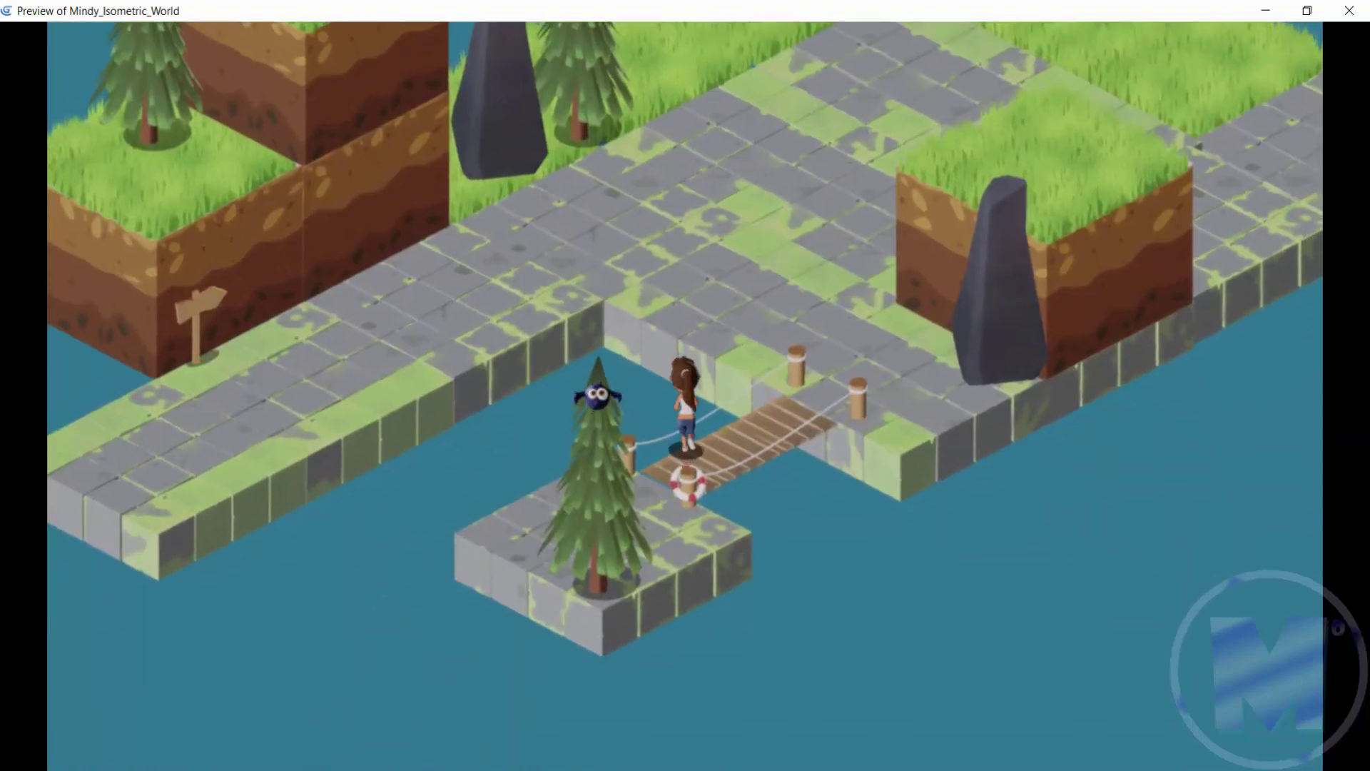
{"action": "key", "text": "Up"}
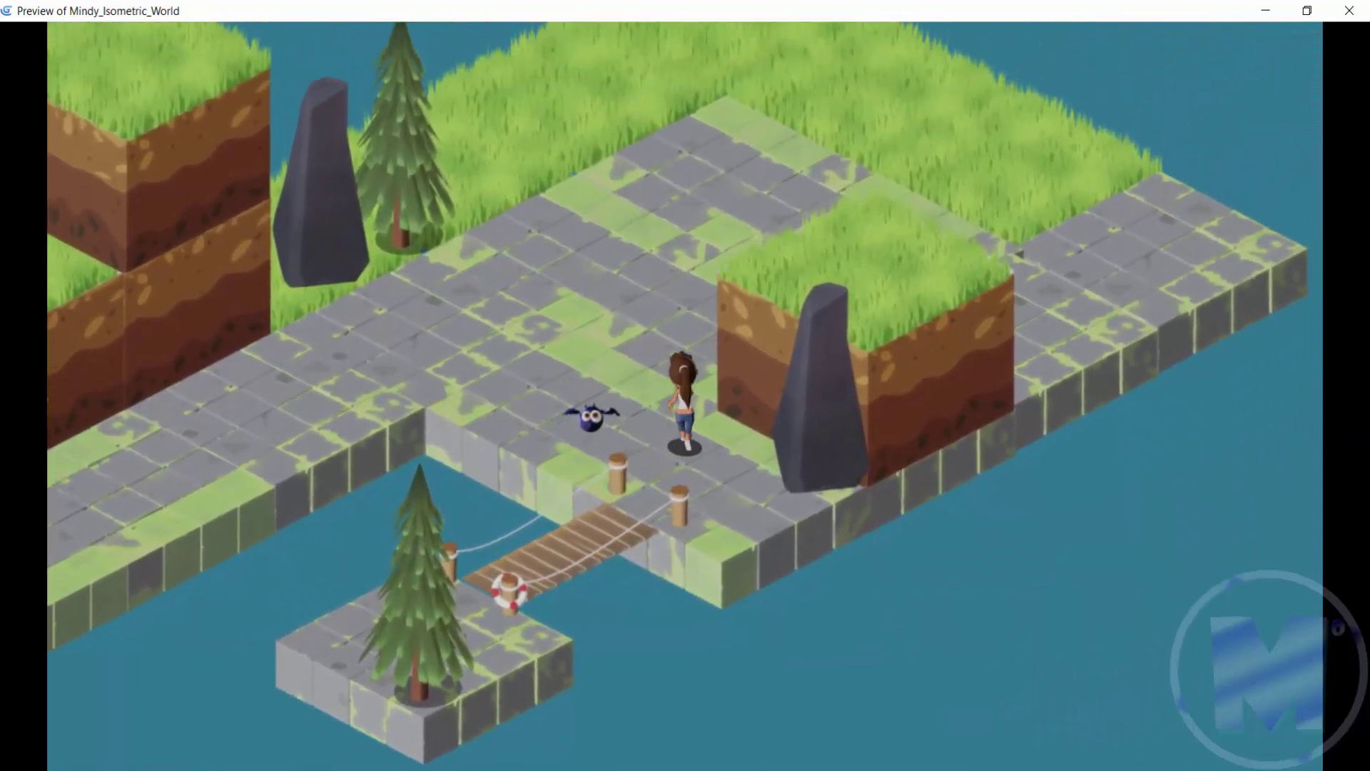